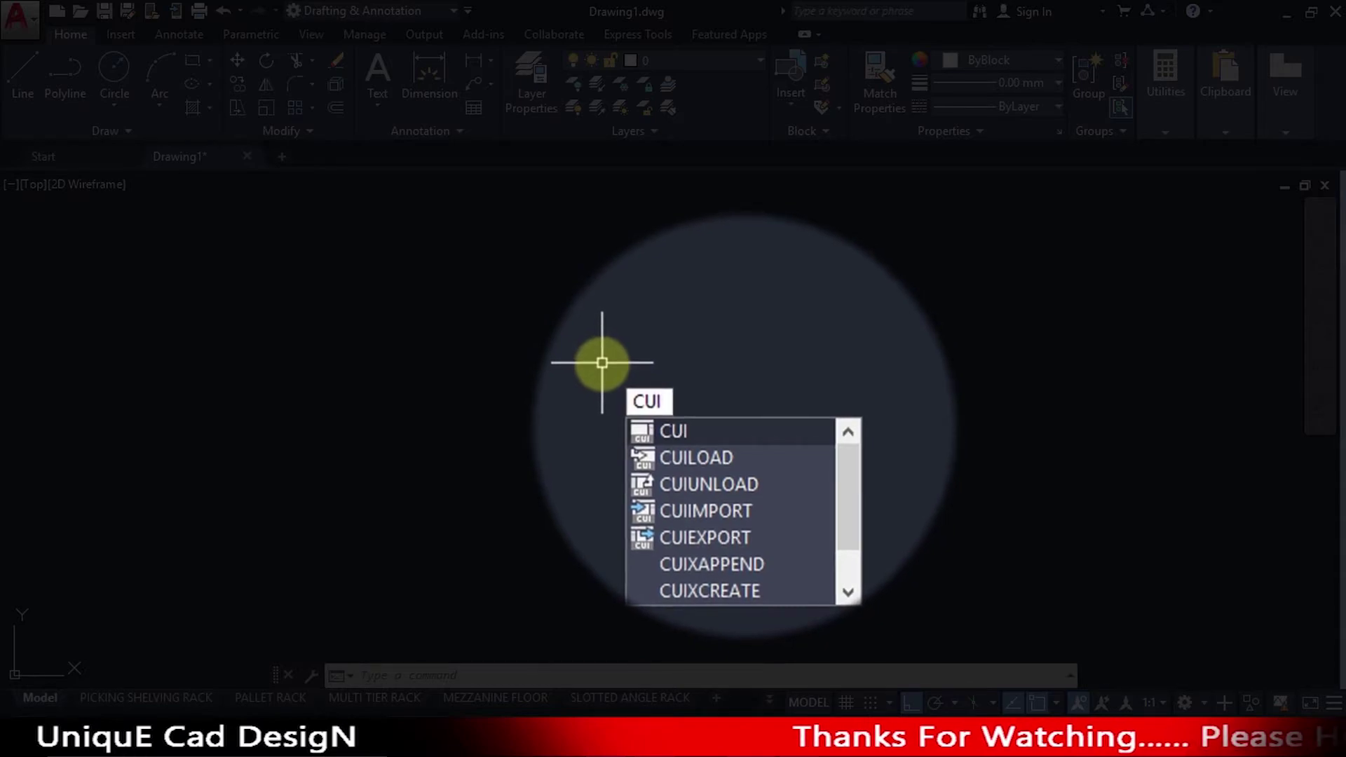
In CUI, duplicate the Drafting & Annotation Default workspace and name the copy 'UniquE CaD DesigN'
key("Return")
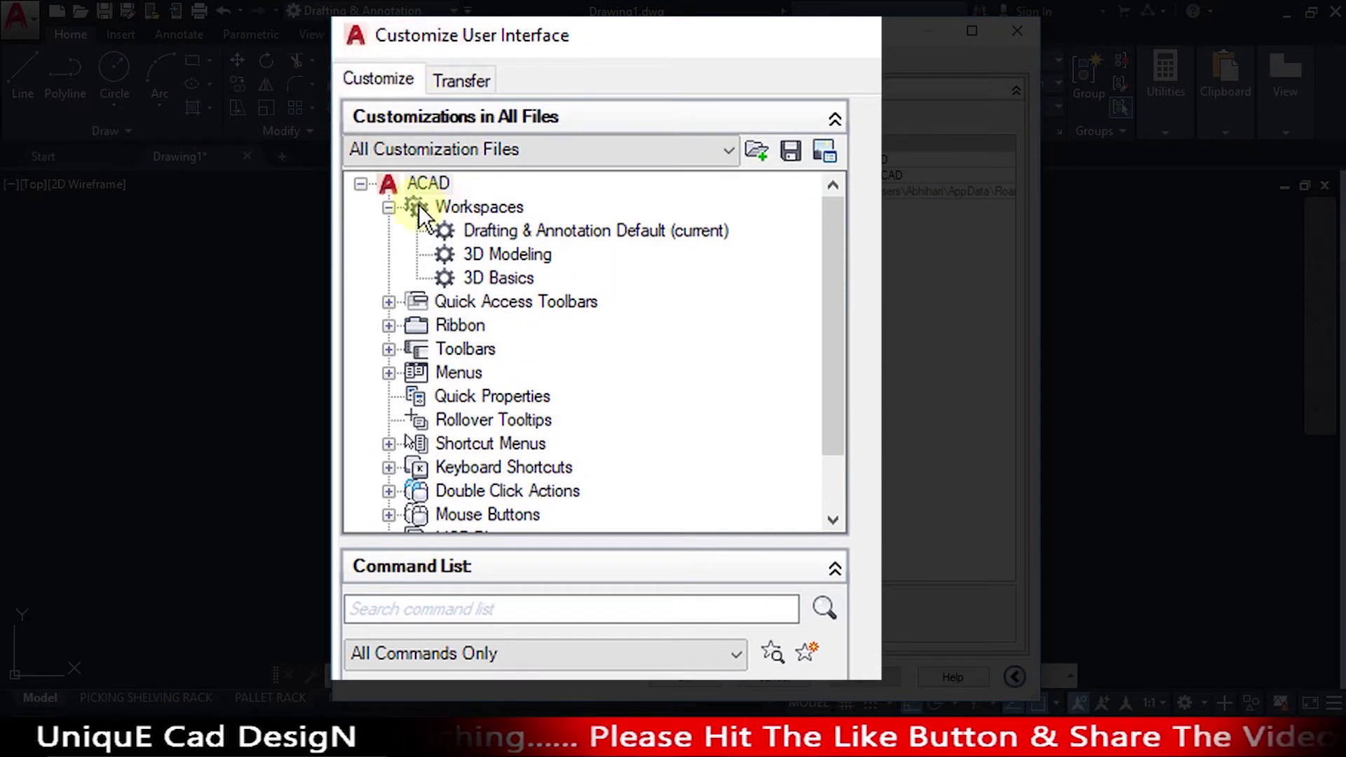
left_click(388, 207)
left_click(388, 208)
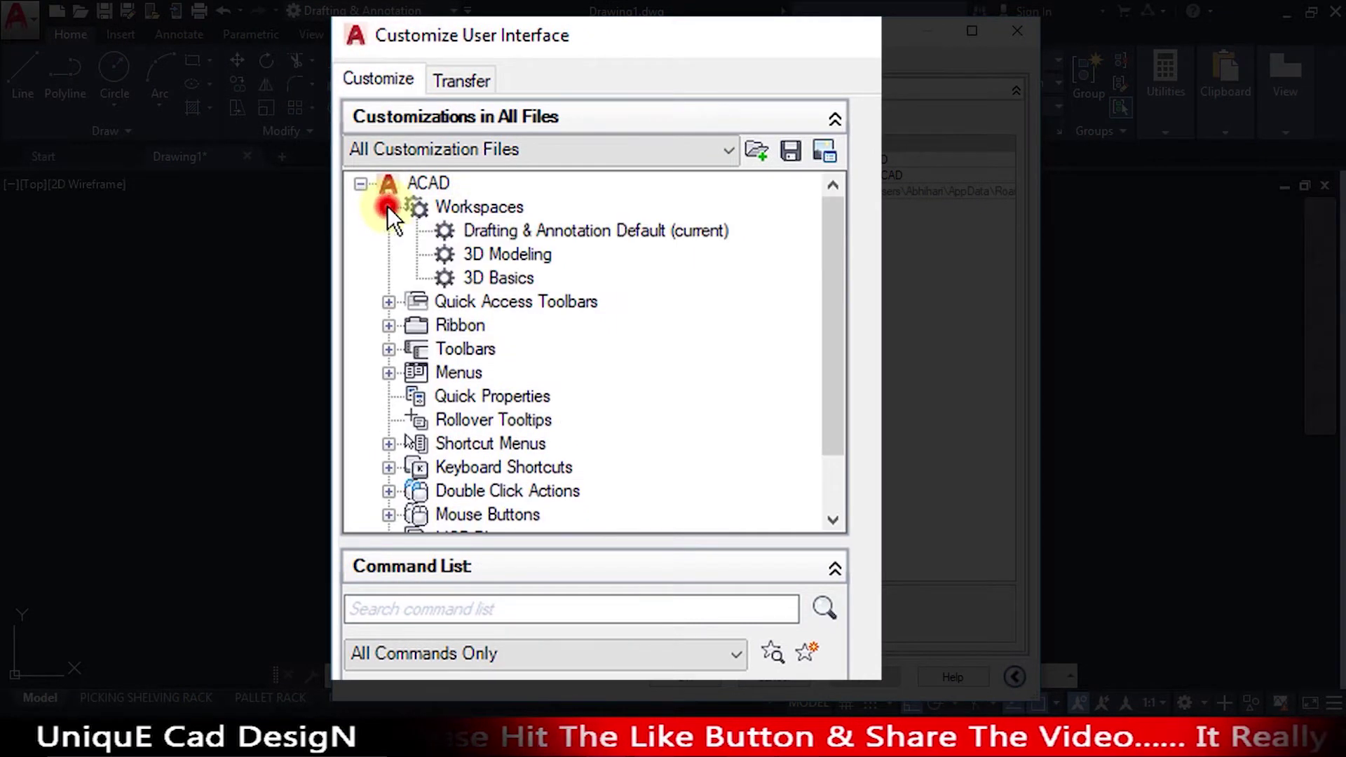
left_click(569, 234)
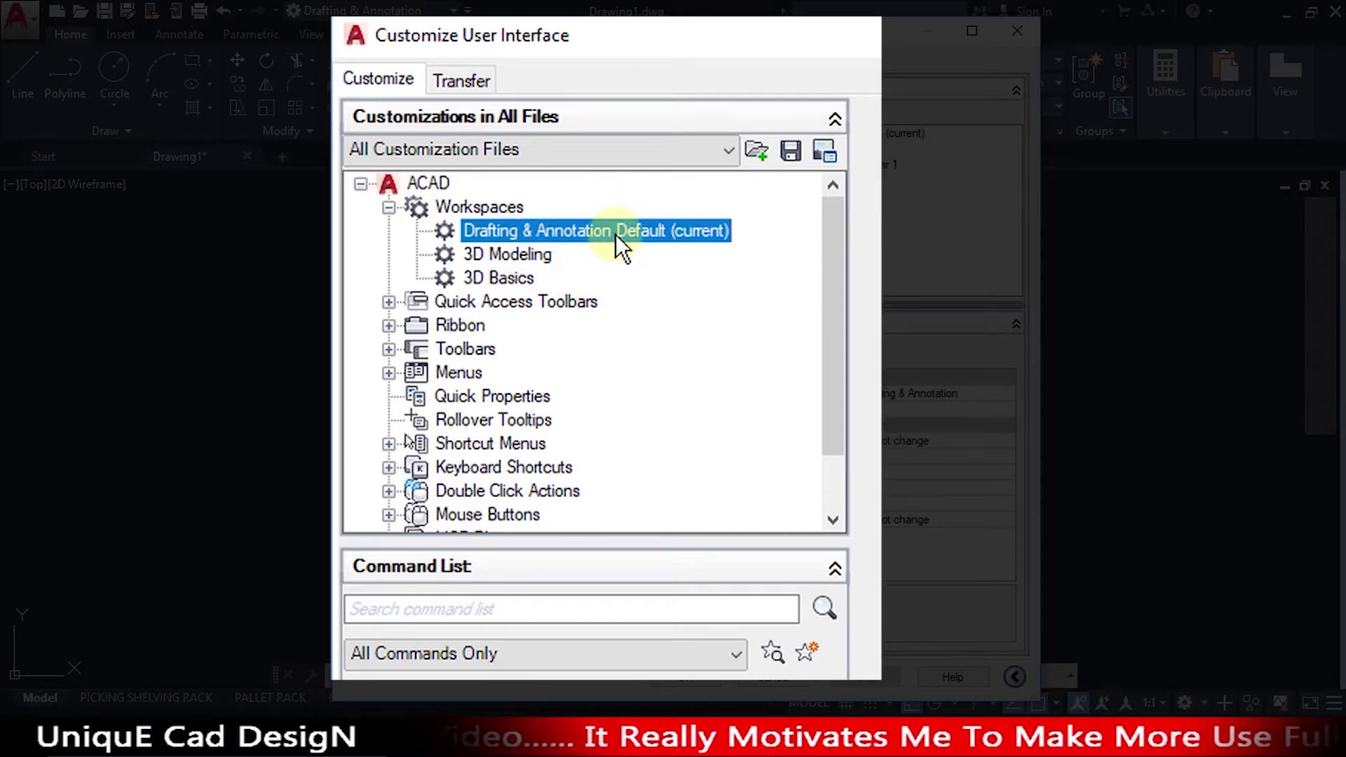
right_click(616, 245)
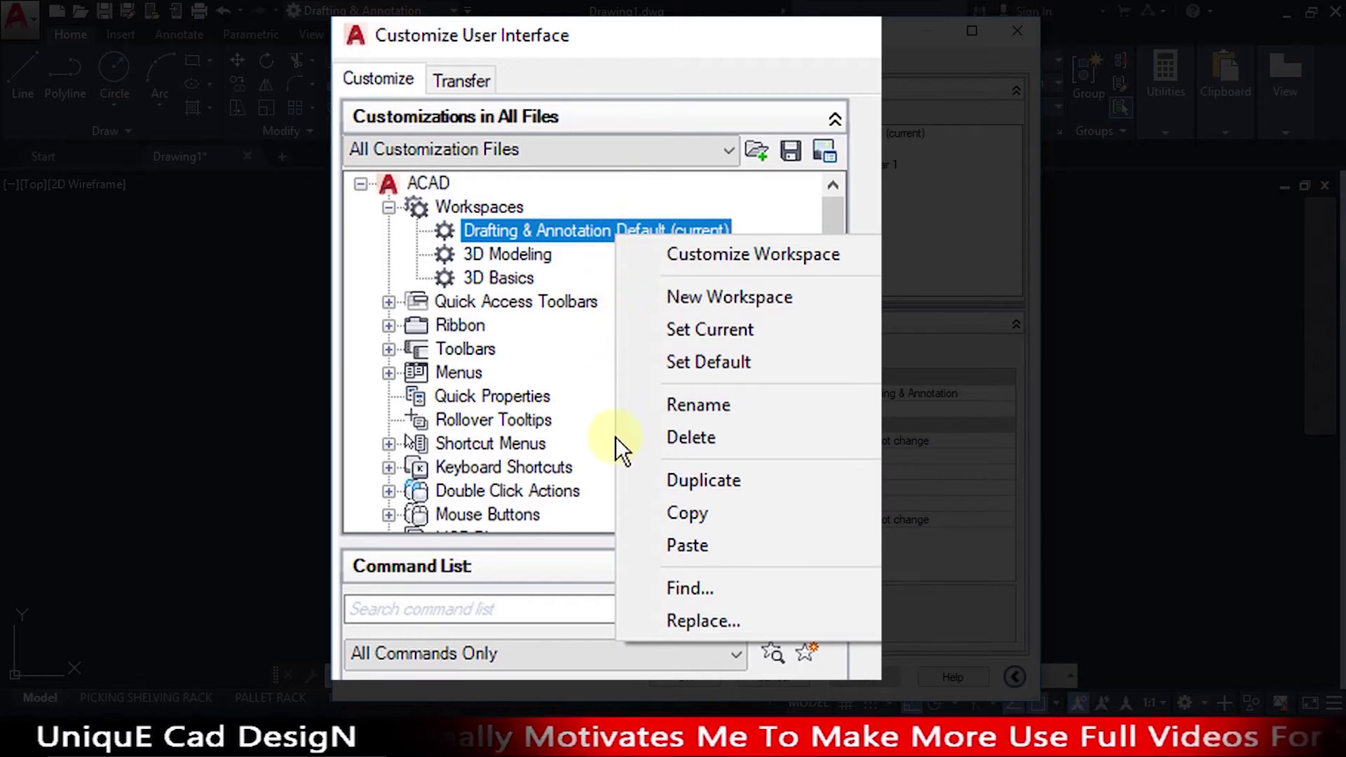
left_click(729, 481)
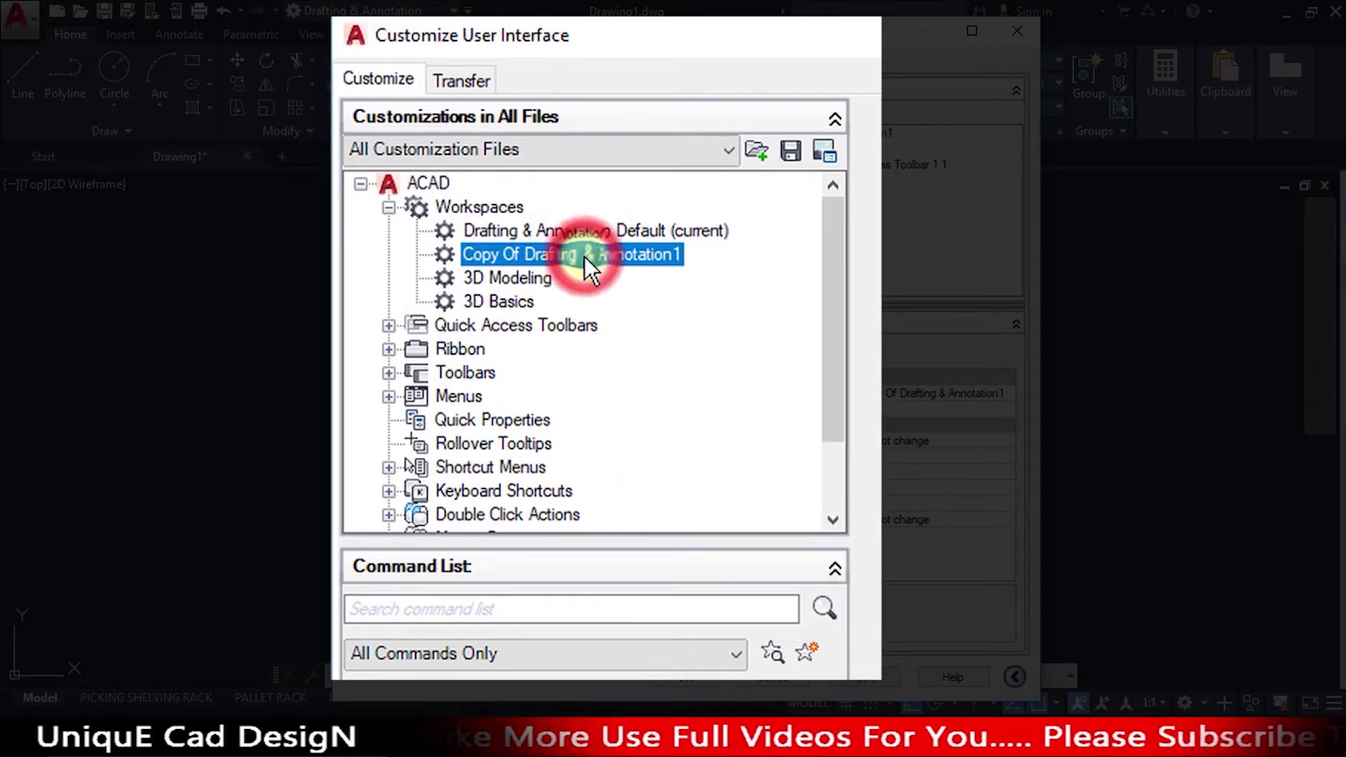
type("UniquE CaD D")
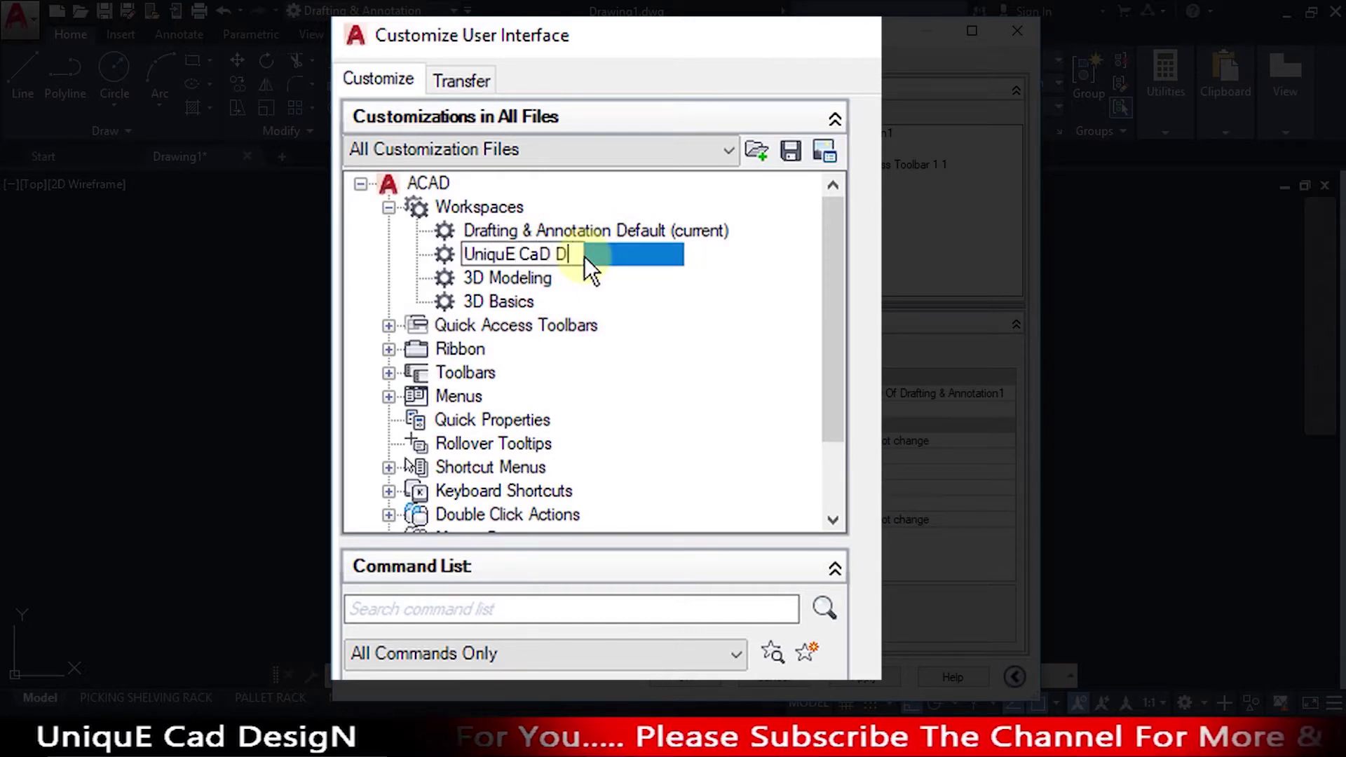
type("esigN")
key("Return")
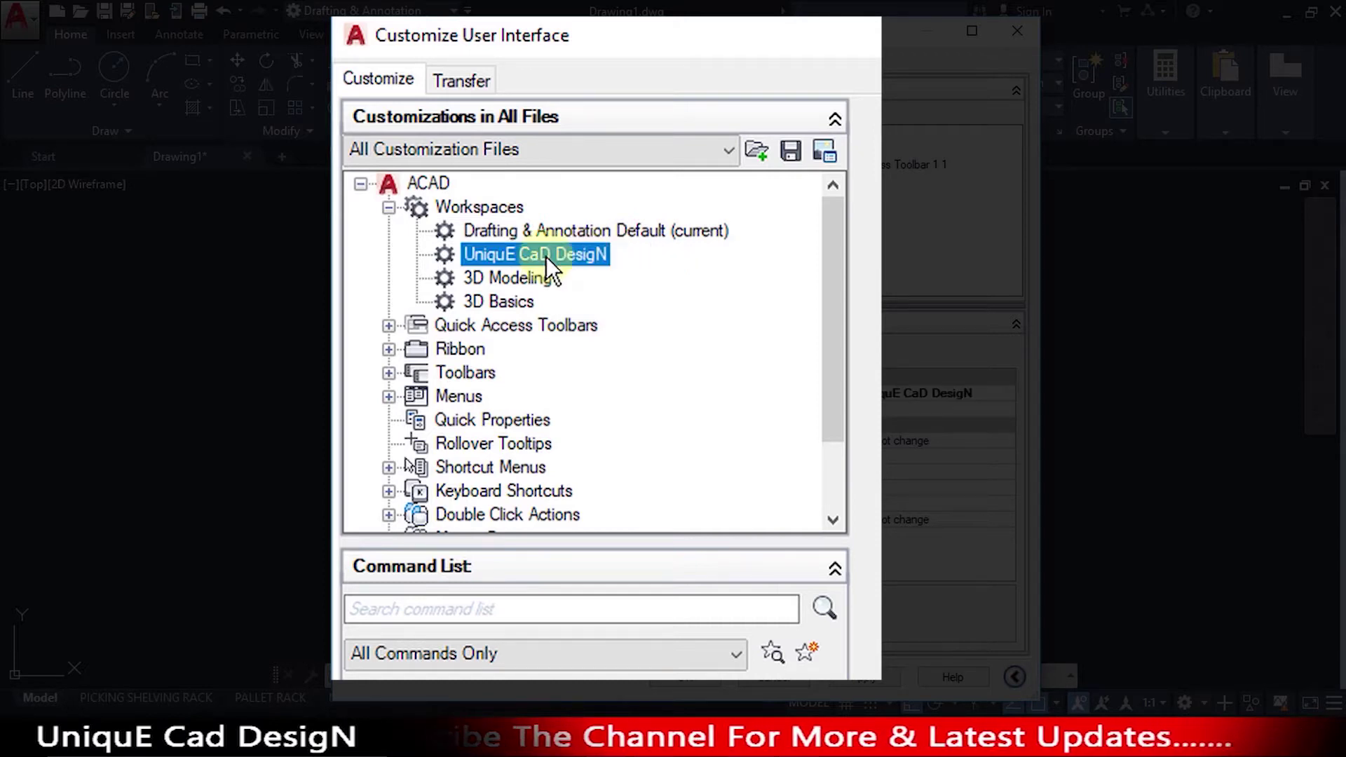
Add a new ribbon tab named 'UniquE CaD DesigN' under Ribbon > Tabs
left_click(389, 350)
left_click(391, 353)
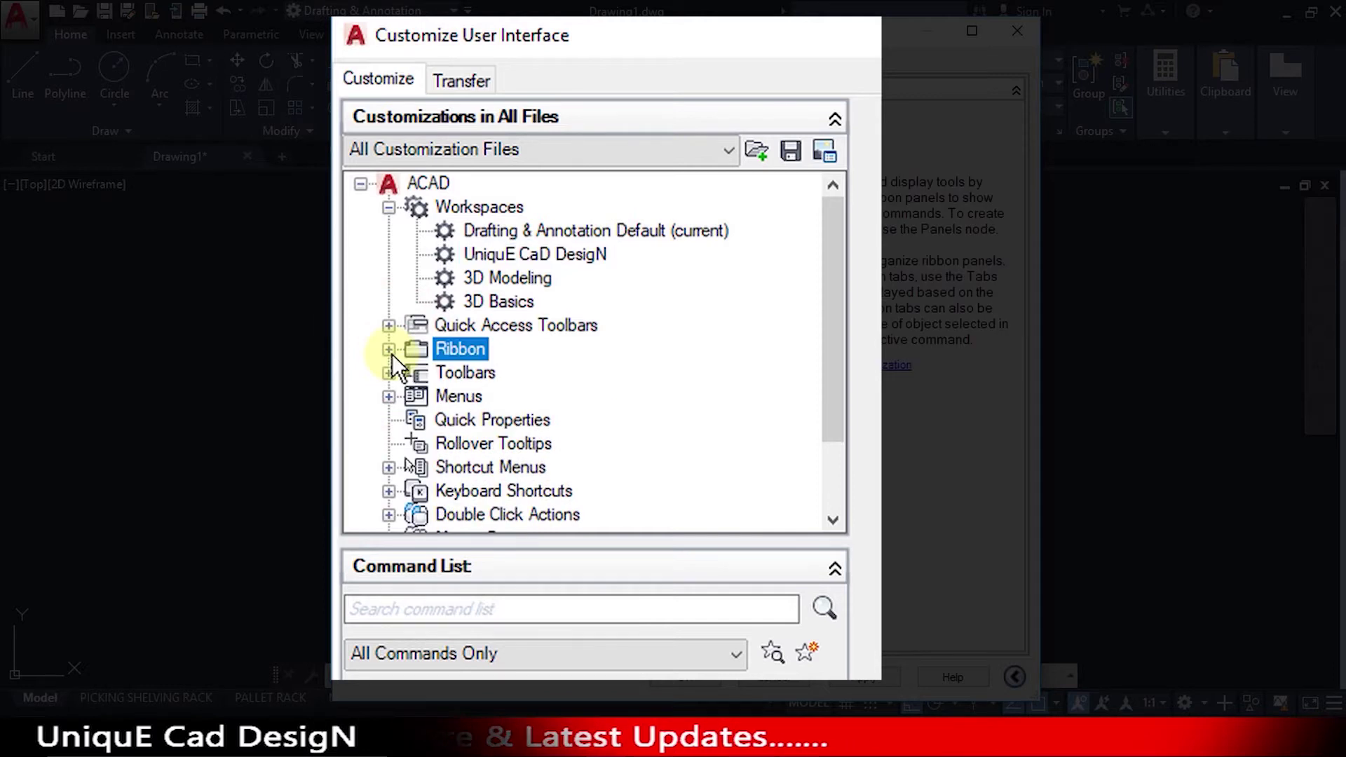
left_click(389, 350)
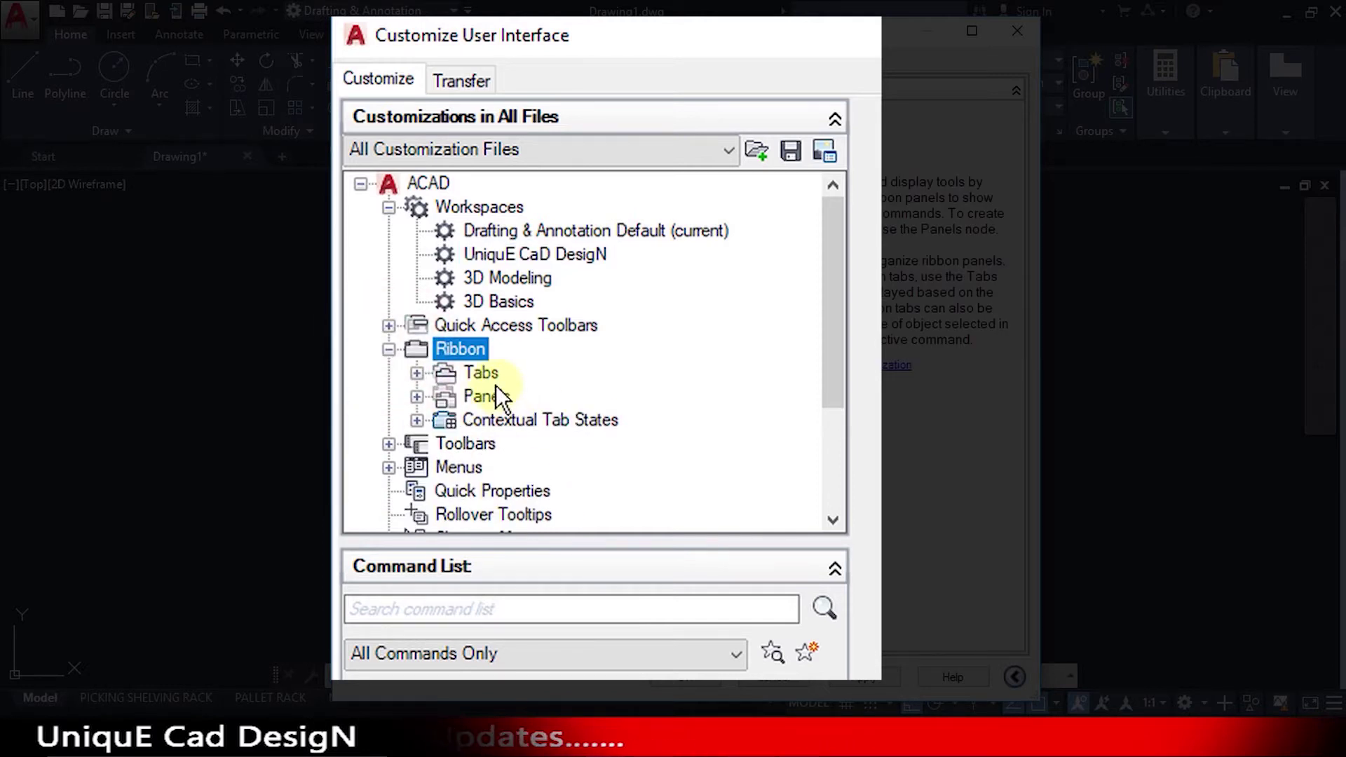
left_click(488, 377)
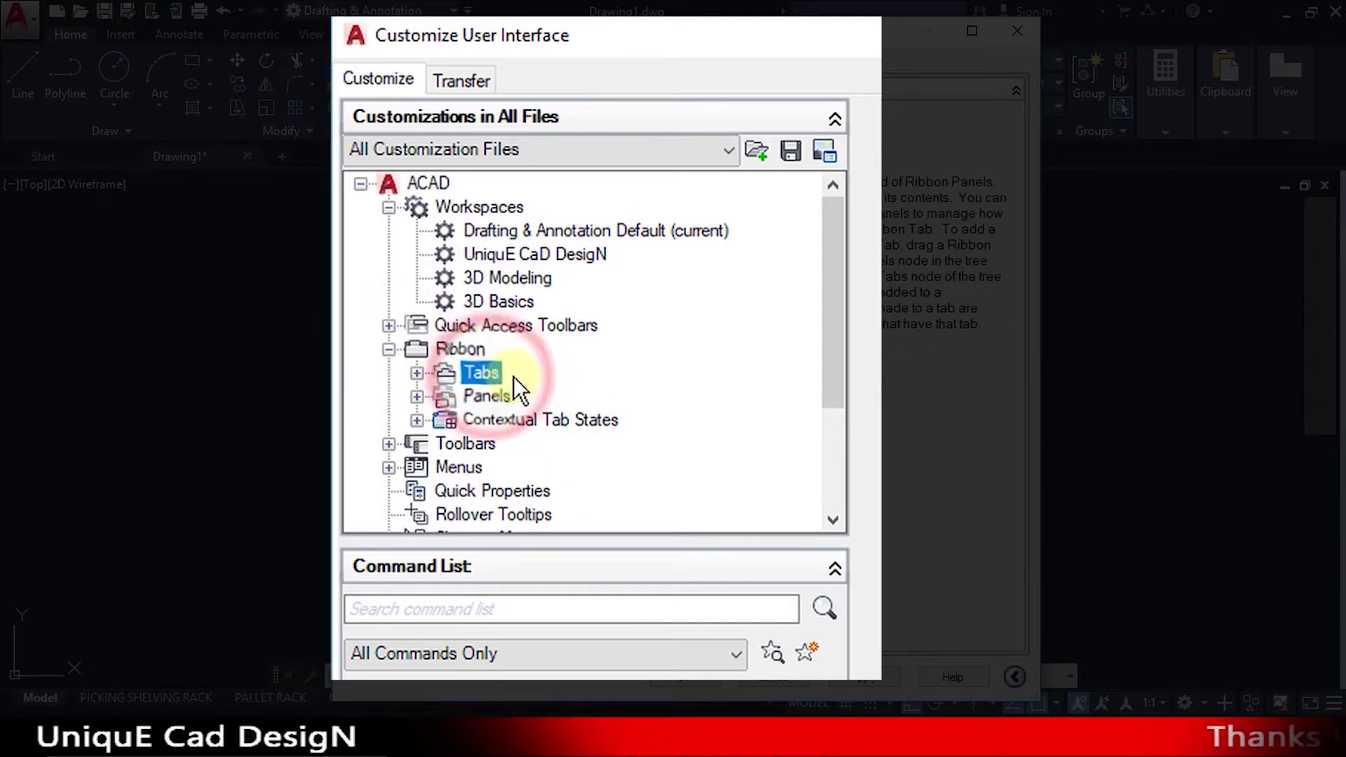
right_click(513, 376)
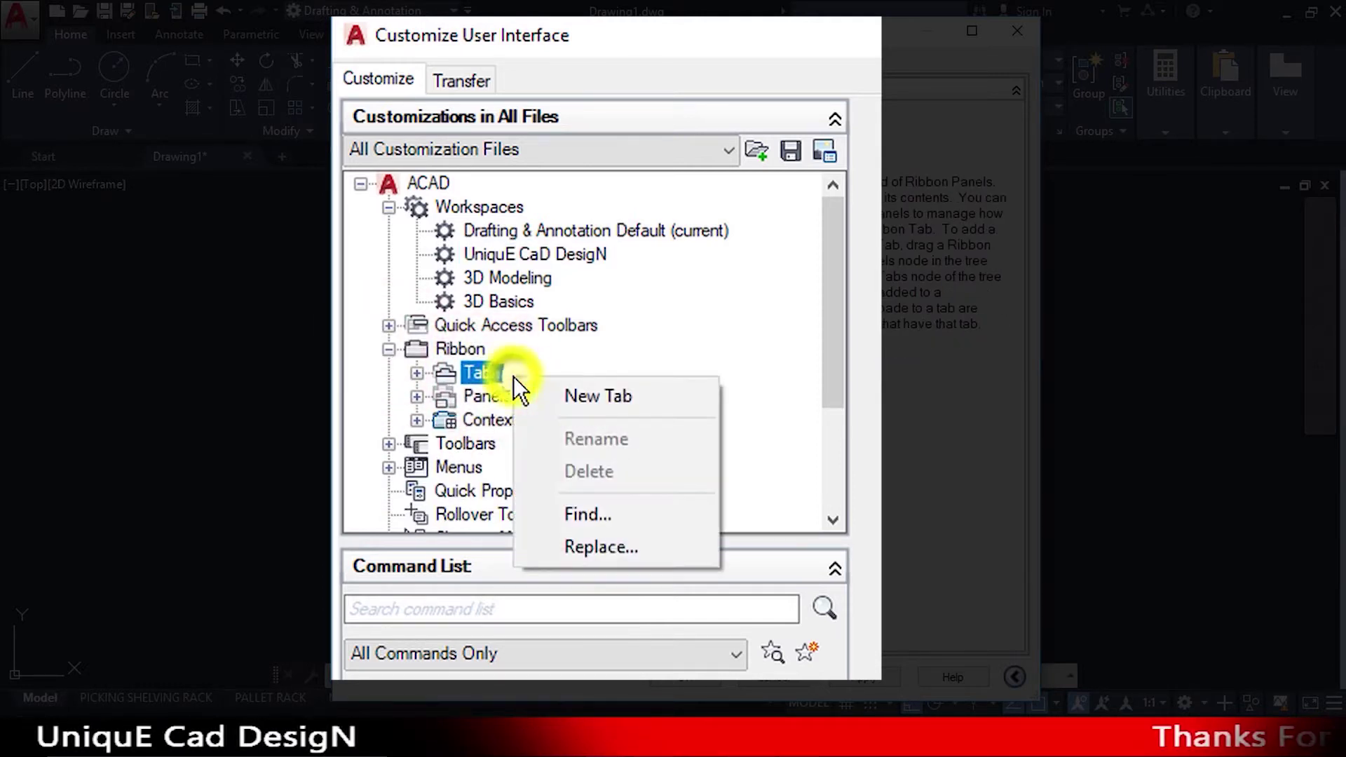
left_click(611, 396)
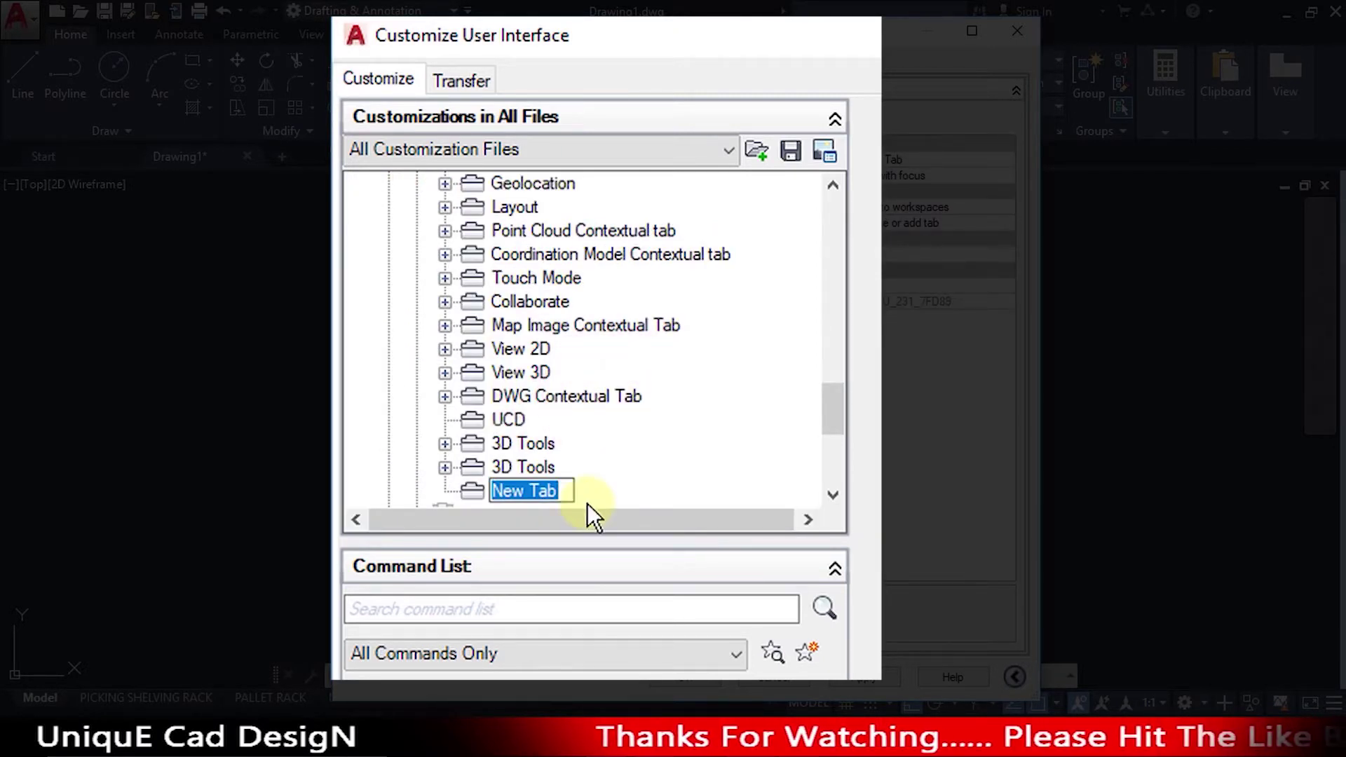
type("UniquE CaD DesigN")
key("Return")
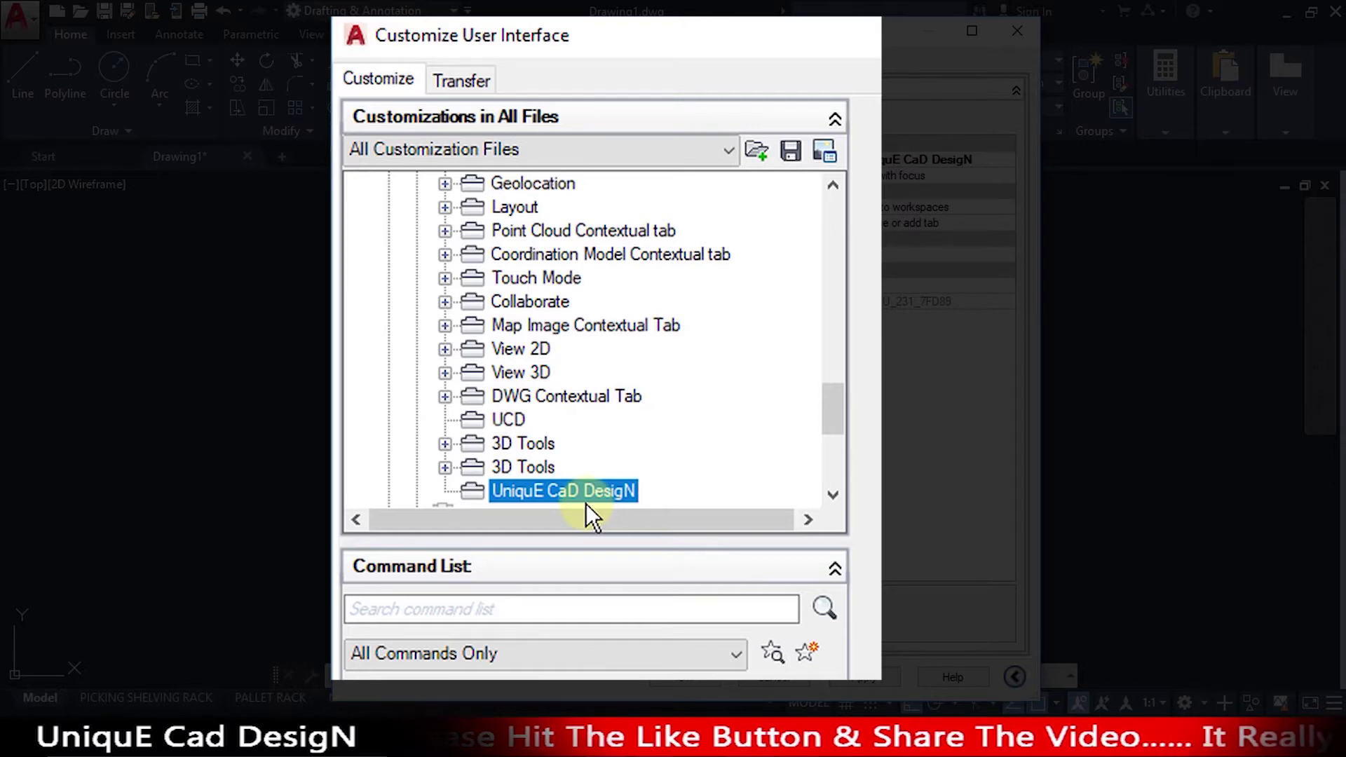
scroll(534, 401, "up", 5)
scroll(535, 401, "up", 5)
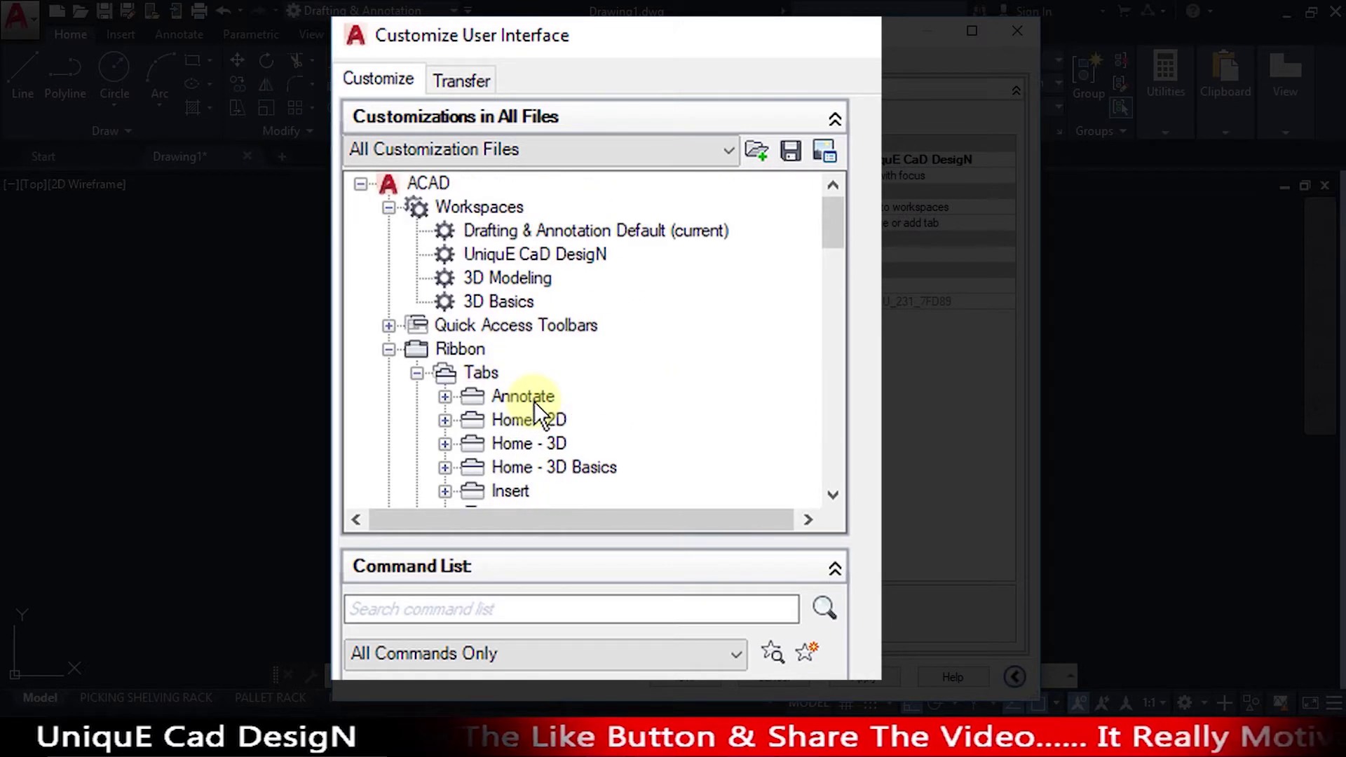
Add a new ribbon panel under Ribbon > Panels, renaming Panel1 to 'UniquE CaD DesigN'
left_click(417, 372)
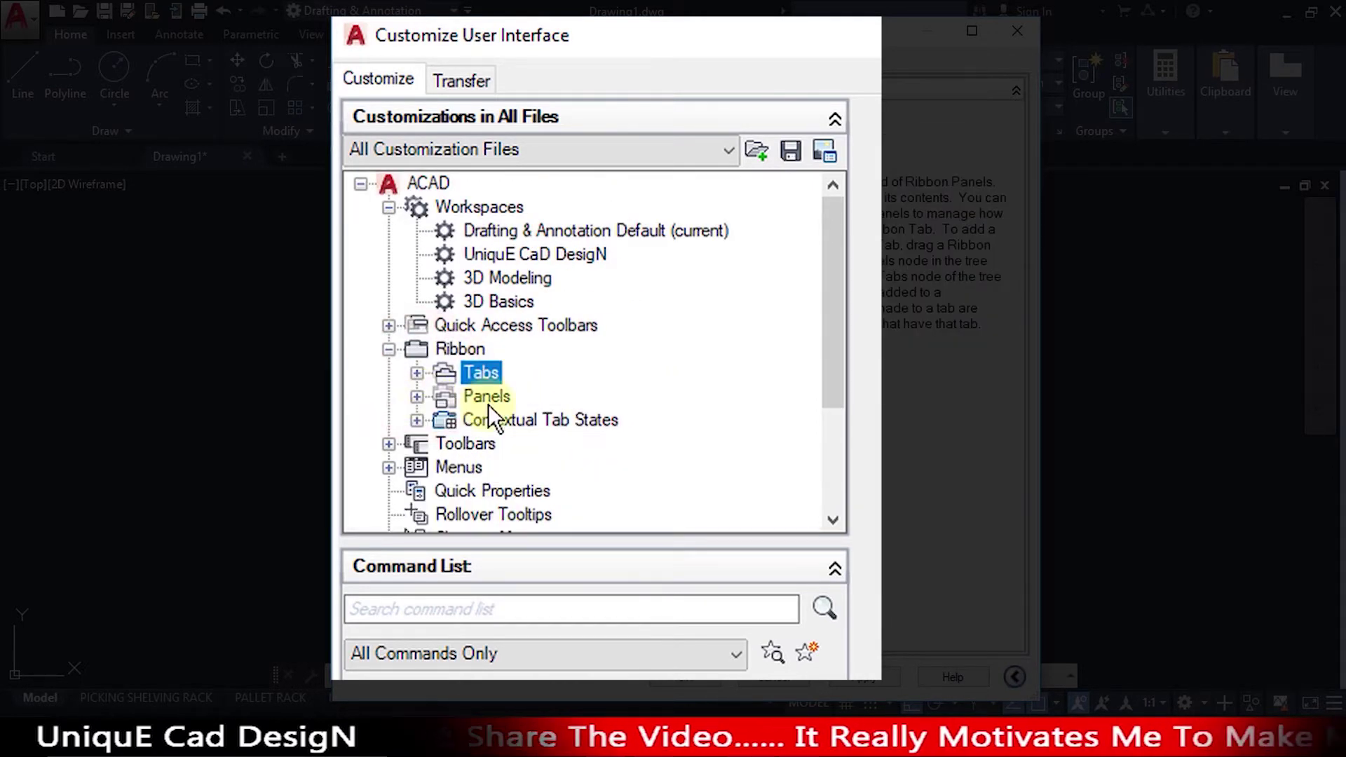
left_click(480, 401)
right_click(547, 396)
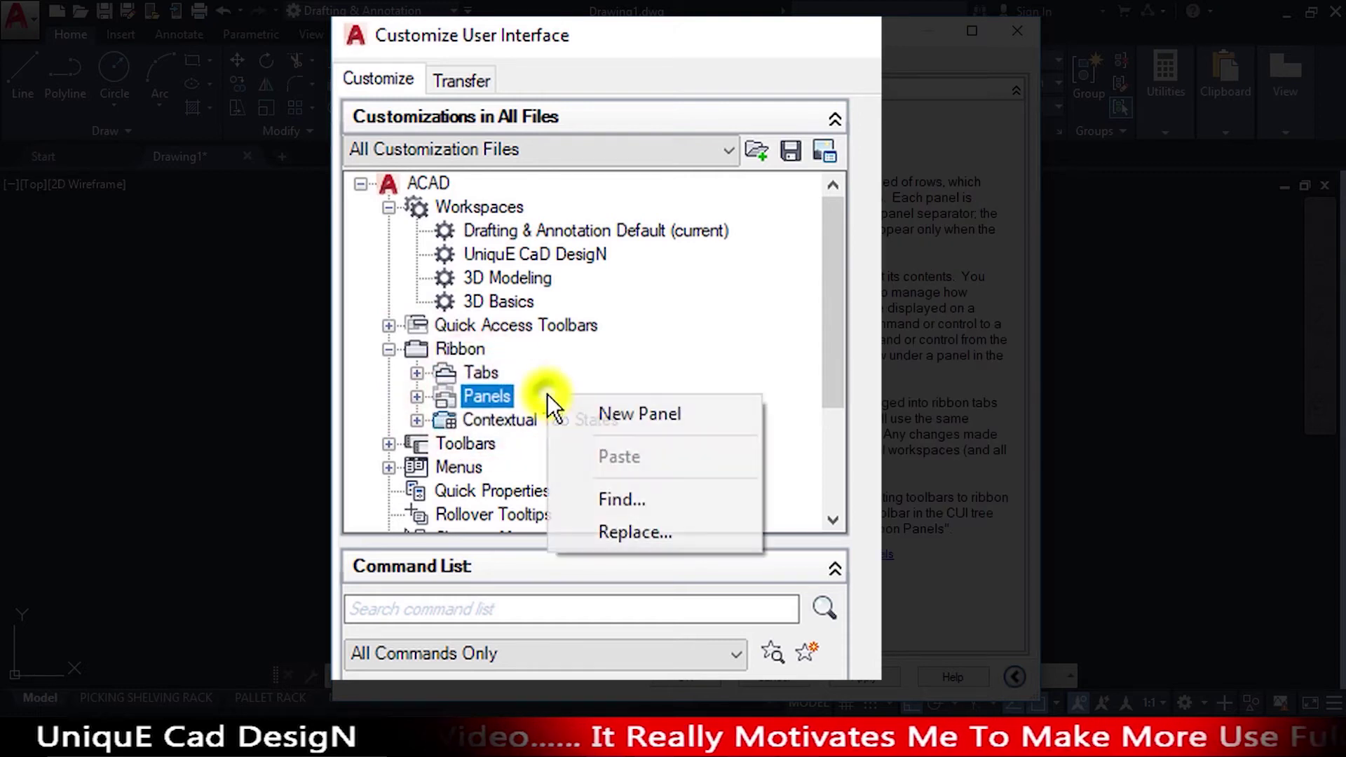
left_click(640, 414)
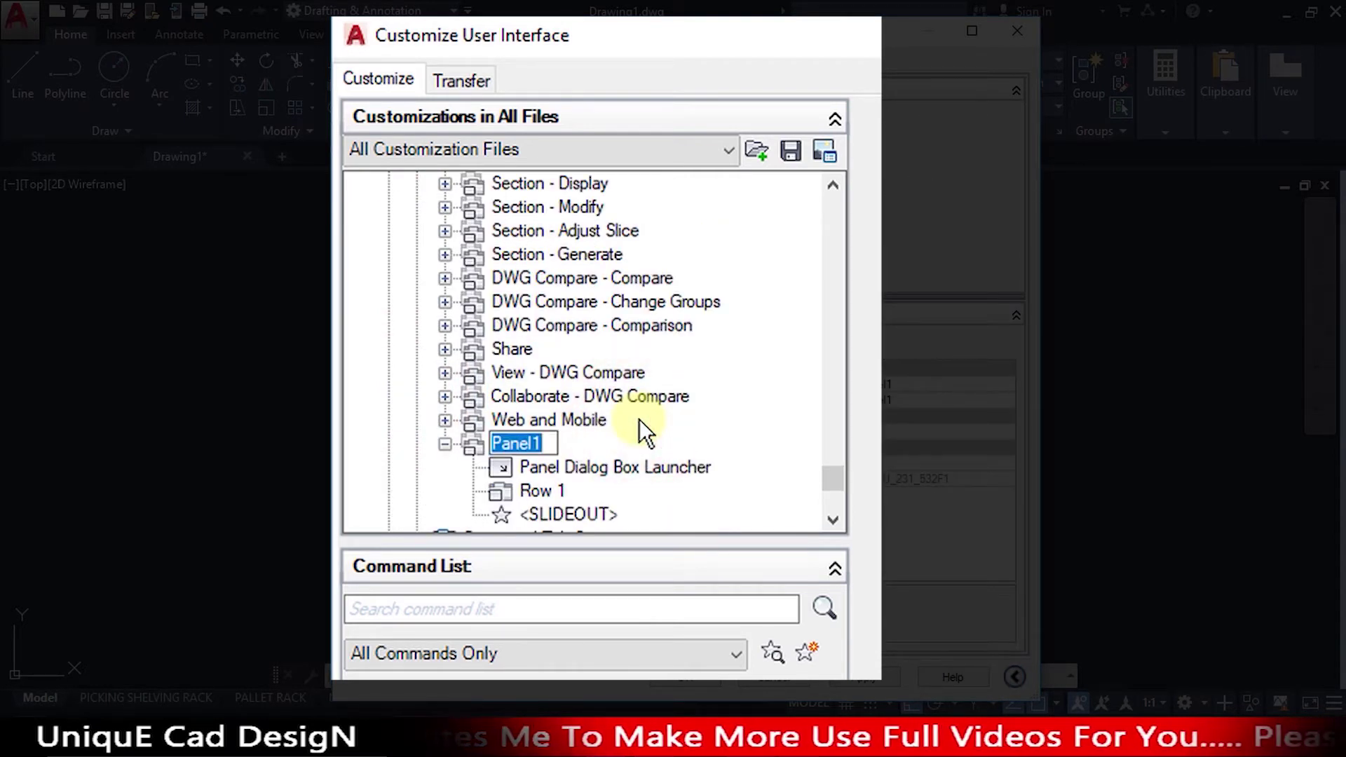
type("UniquE CaD DesigN")
key("Return")
scroll(657, 417, "down", 2)
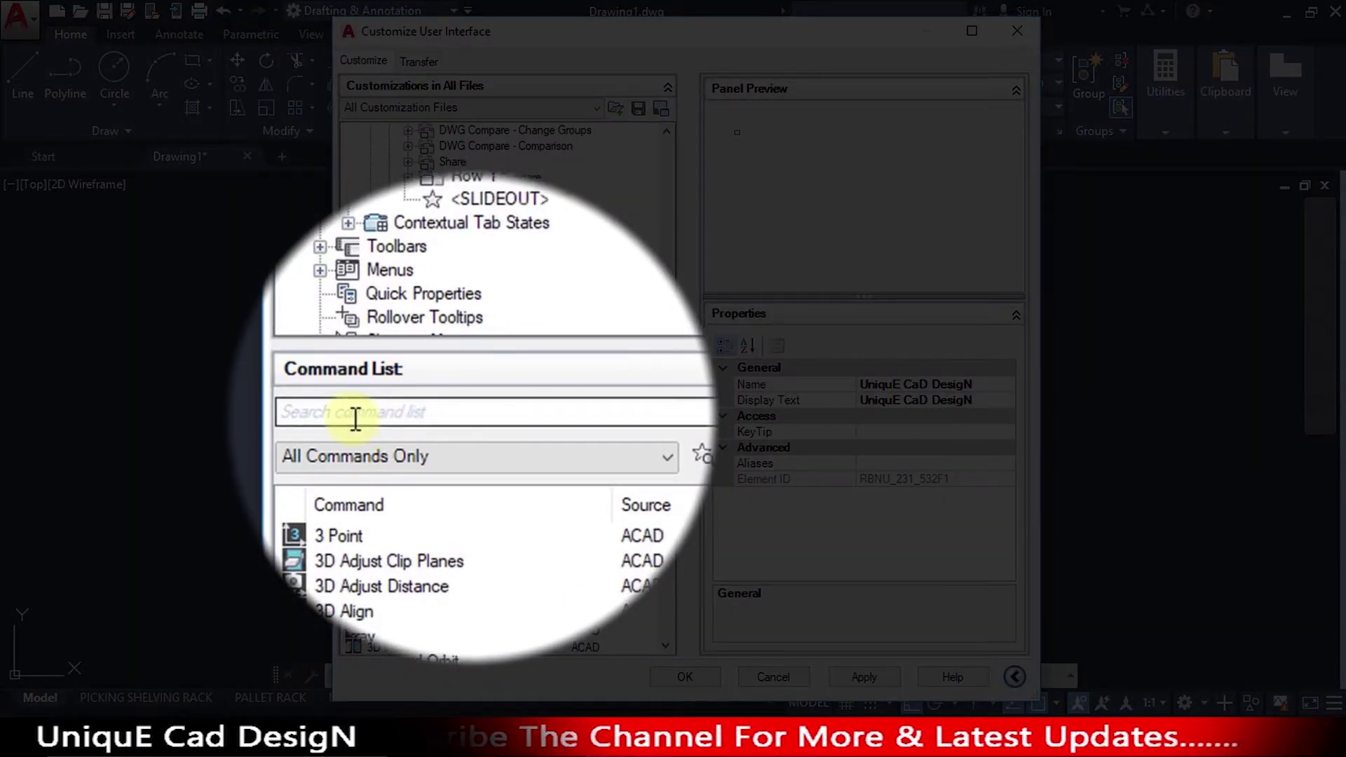
Search the Command List for 'order' and drag Draw Order into Row 1 of the panel
left_click(354, 413)
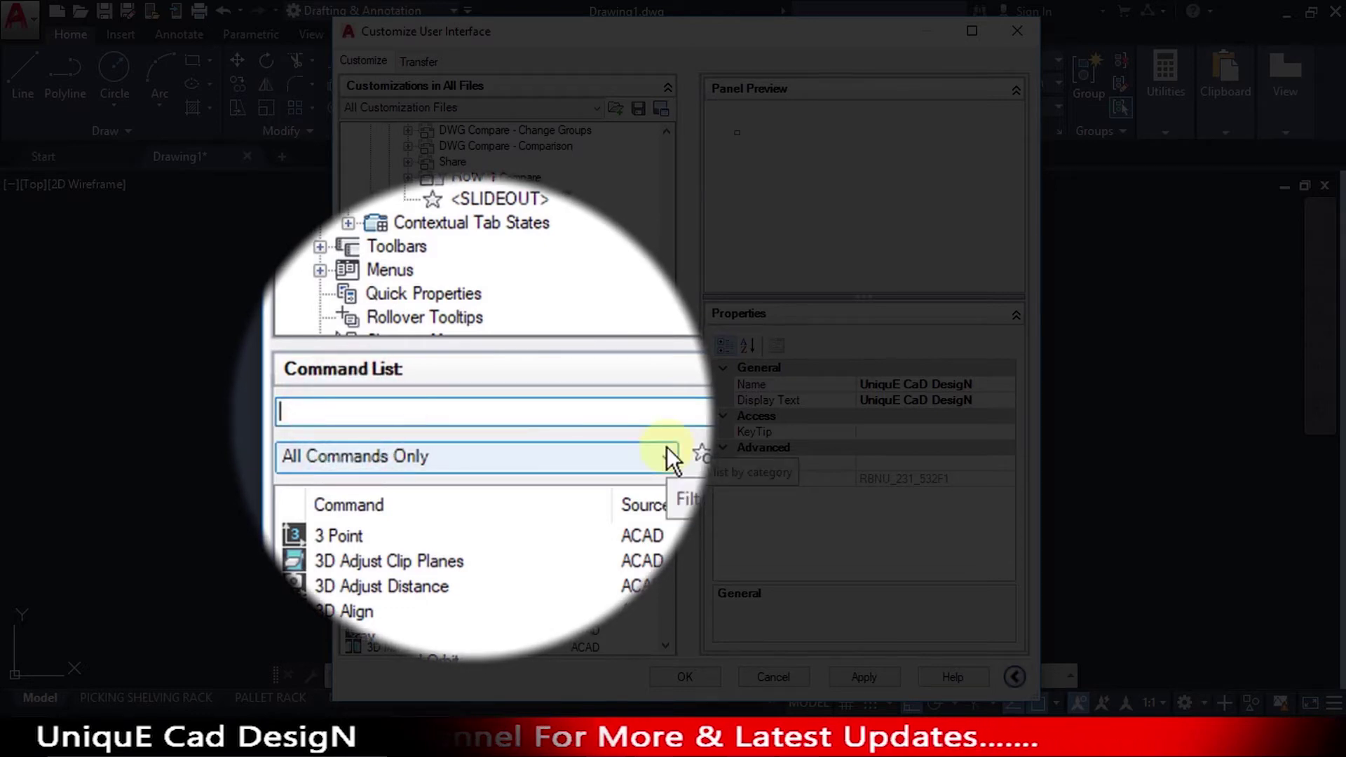
type("order")
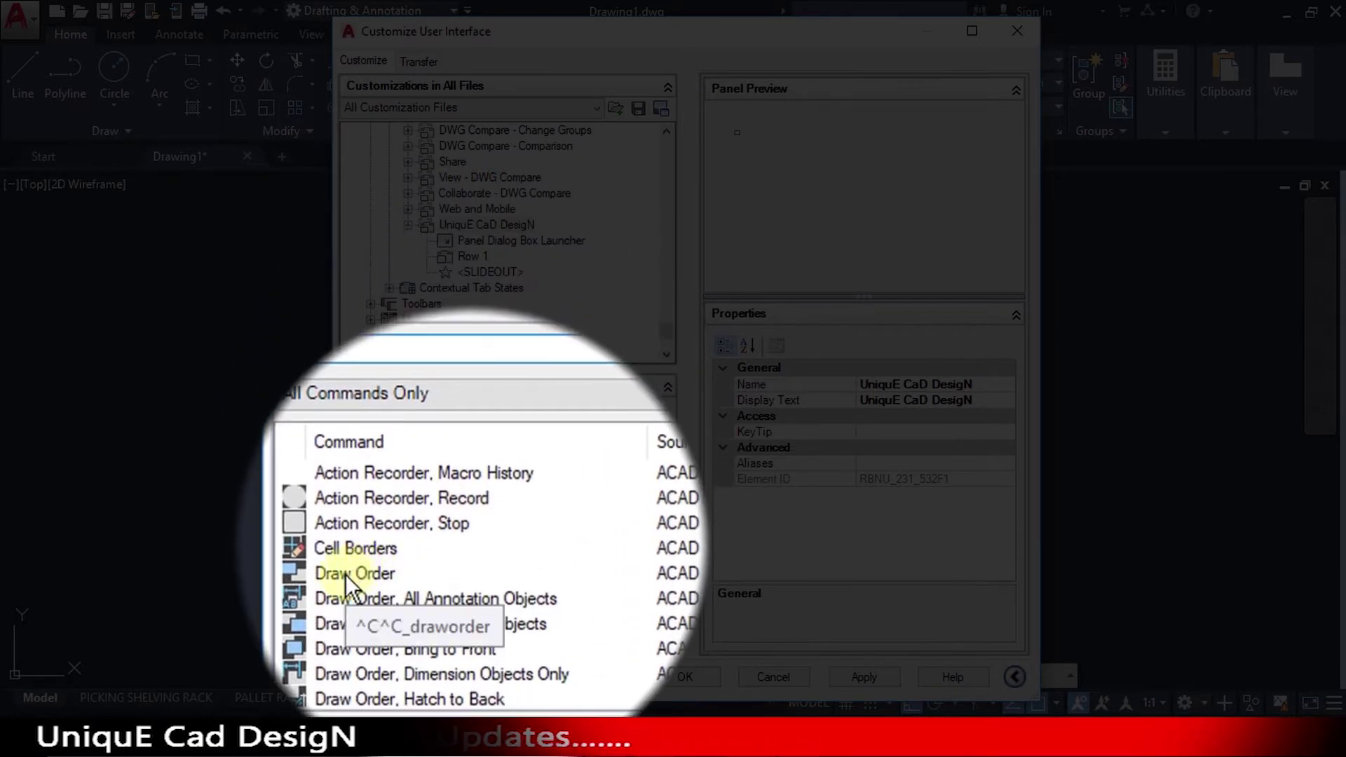
left_click(358, 629)
left_click_drag(678, 484, 466, 223)
left_click(520, 265)
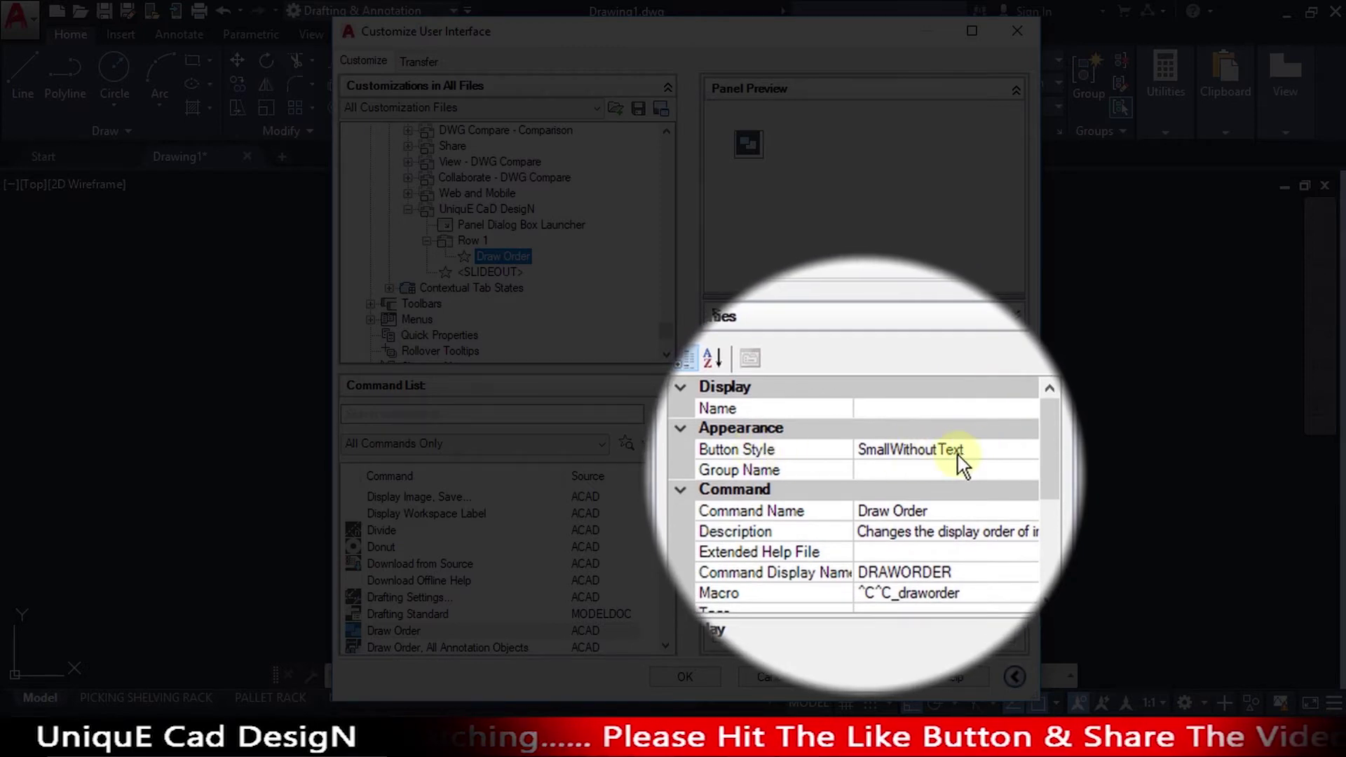
Set the Draw Order button style to Large with Text (Vertical) and apply the change
left_click(969, 453)
left_click(1027, 452)
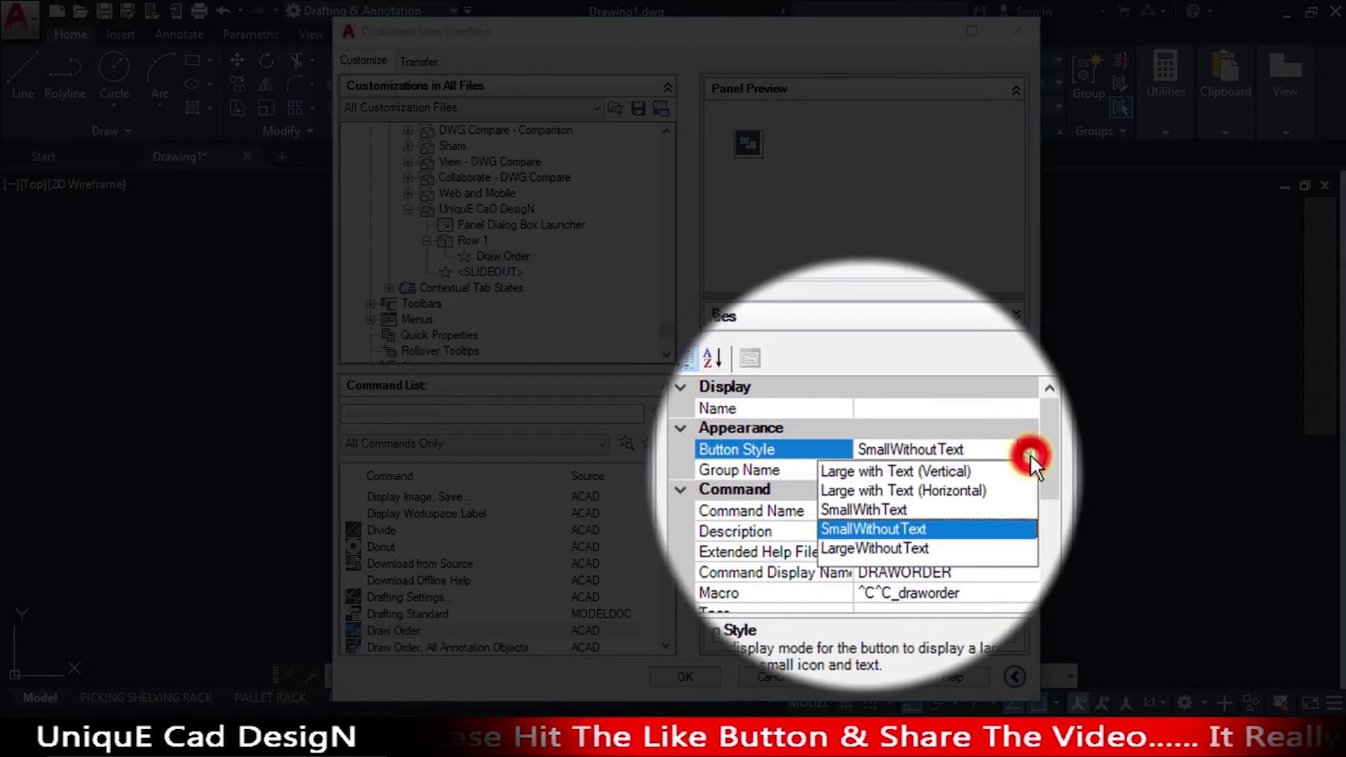
left_click(946, 471)
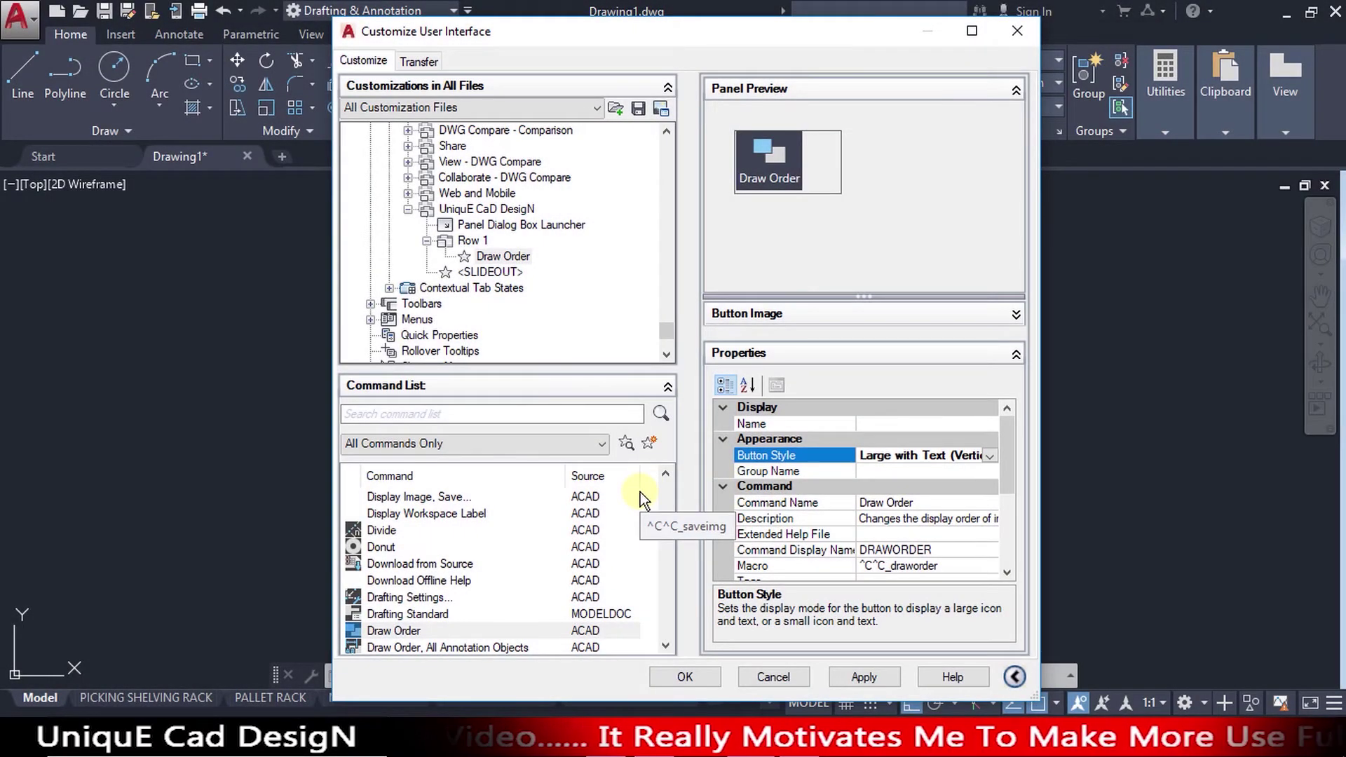
left_click(870, 680)
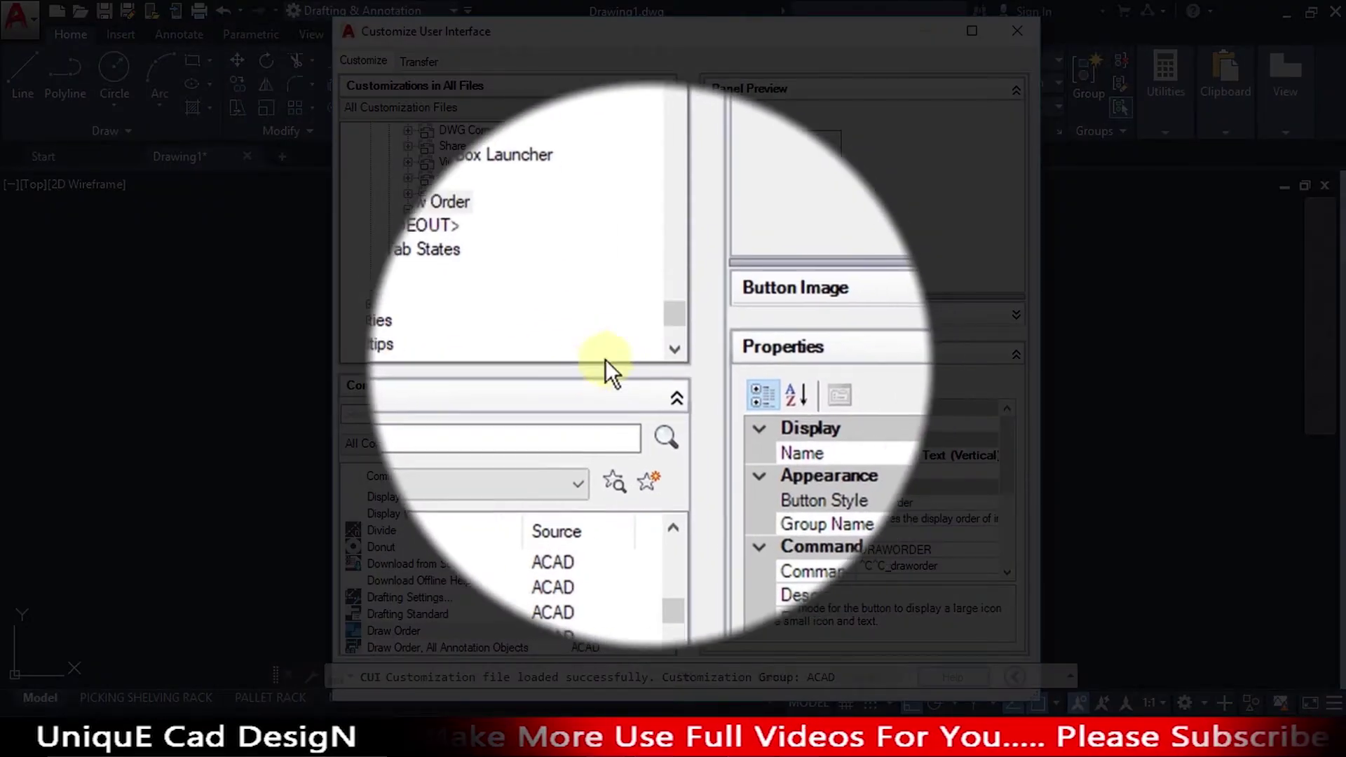
Copy the UniquE CaD DesigN panel and paste it into the UniquE CaD DesigN ribbon tab
left_click(541, 180)
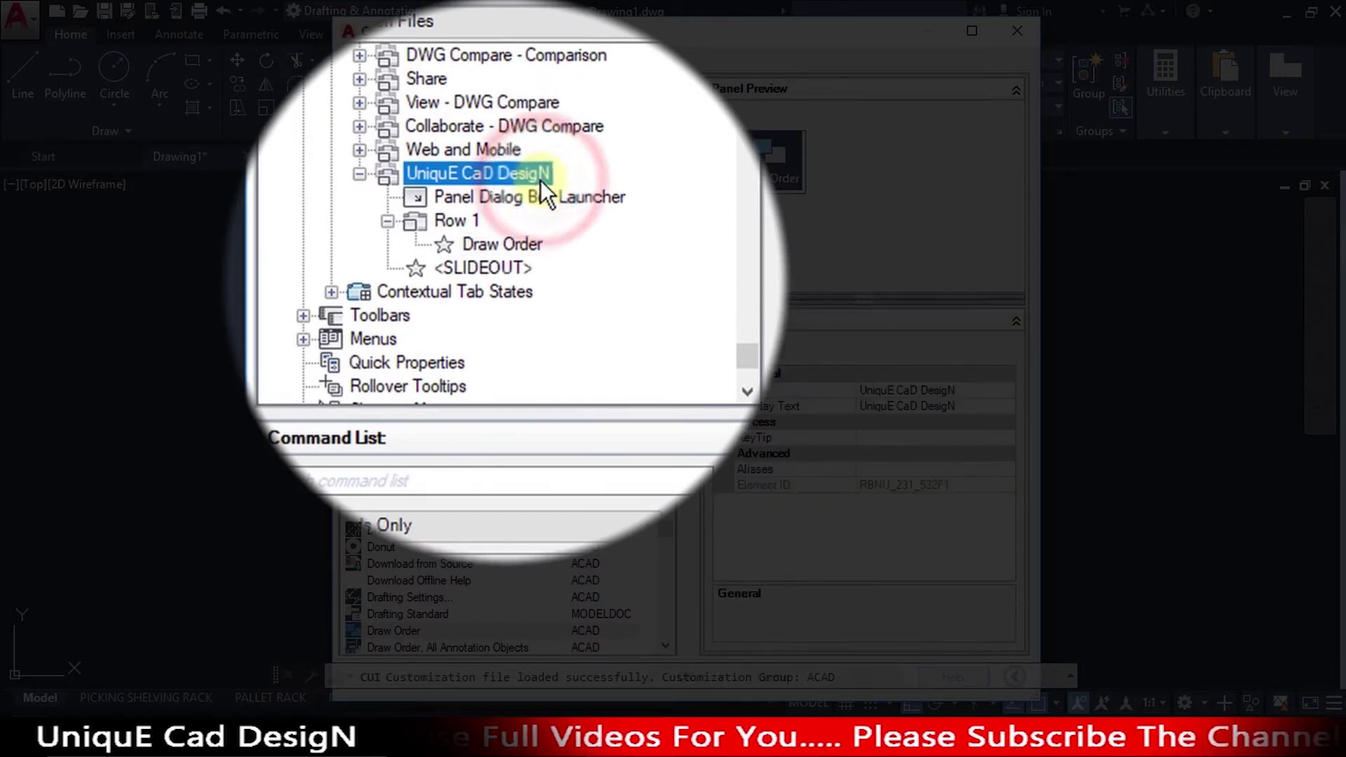
right_click(541, 180)
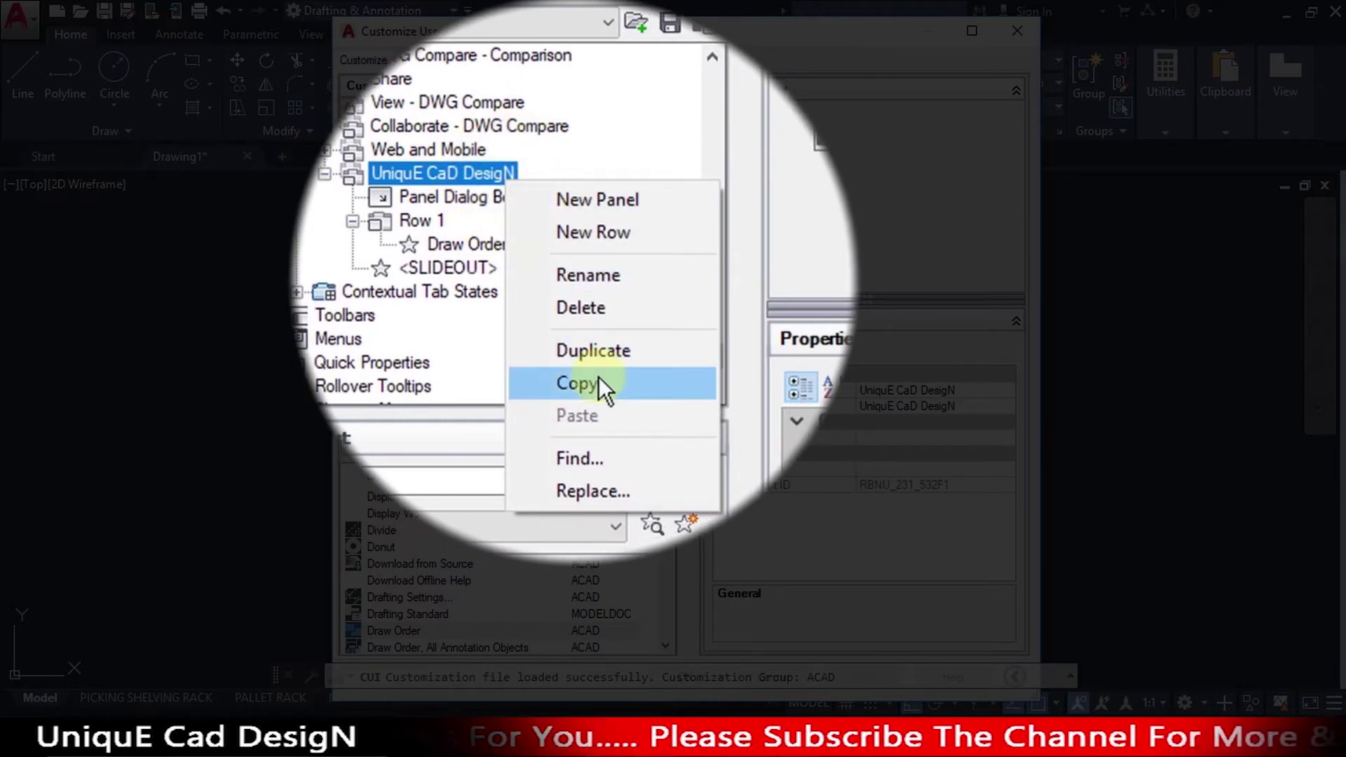
left_click(606, 382)
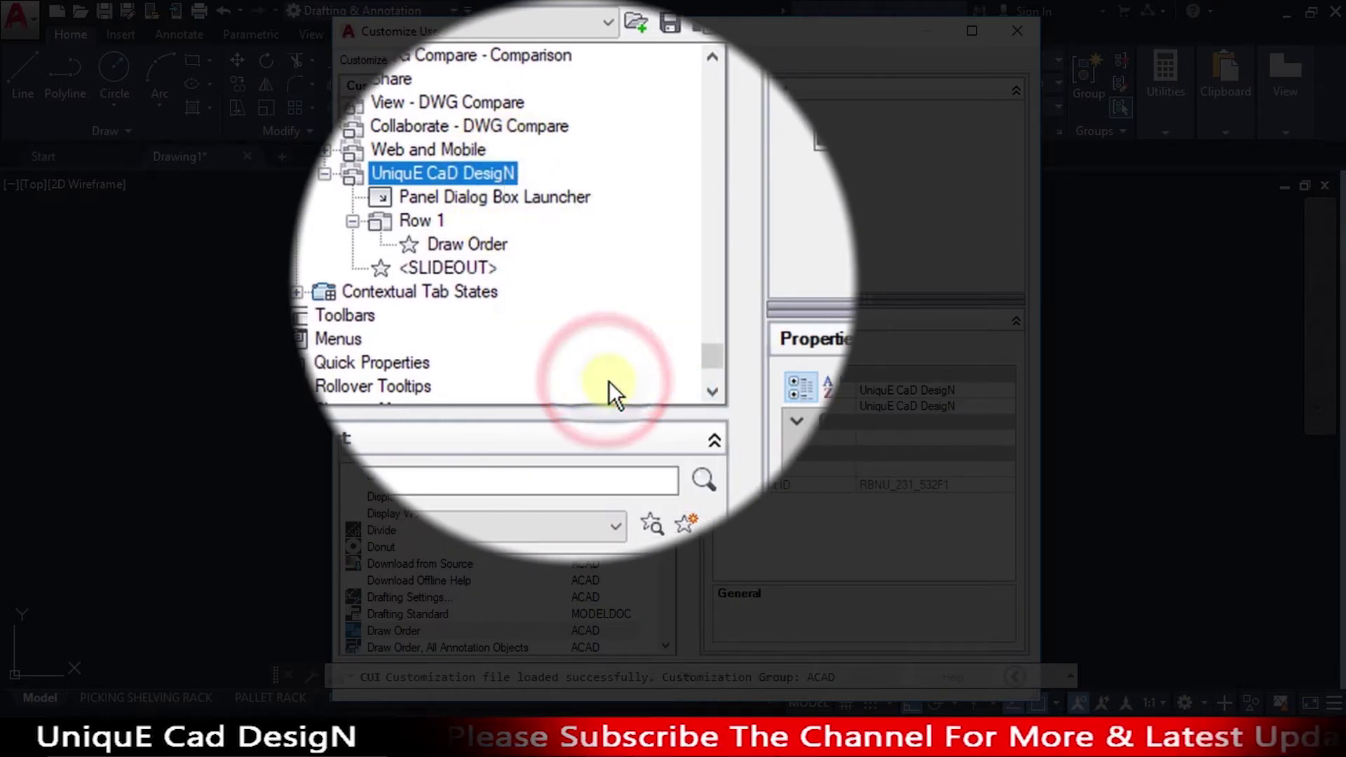
left_click_drag(722, 360, 731, 178)
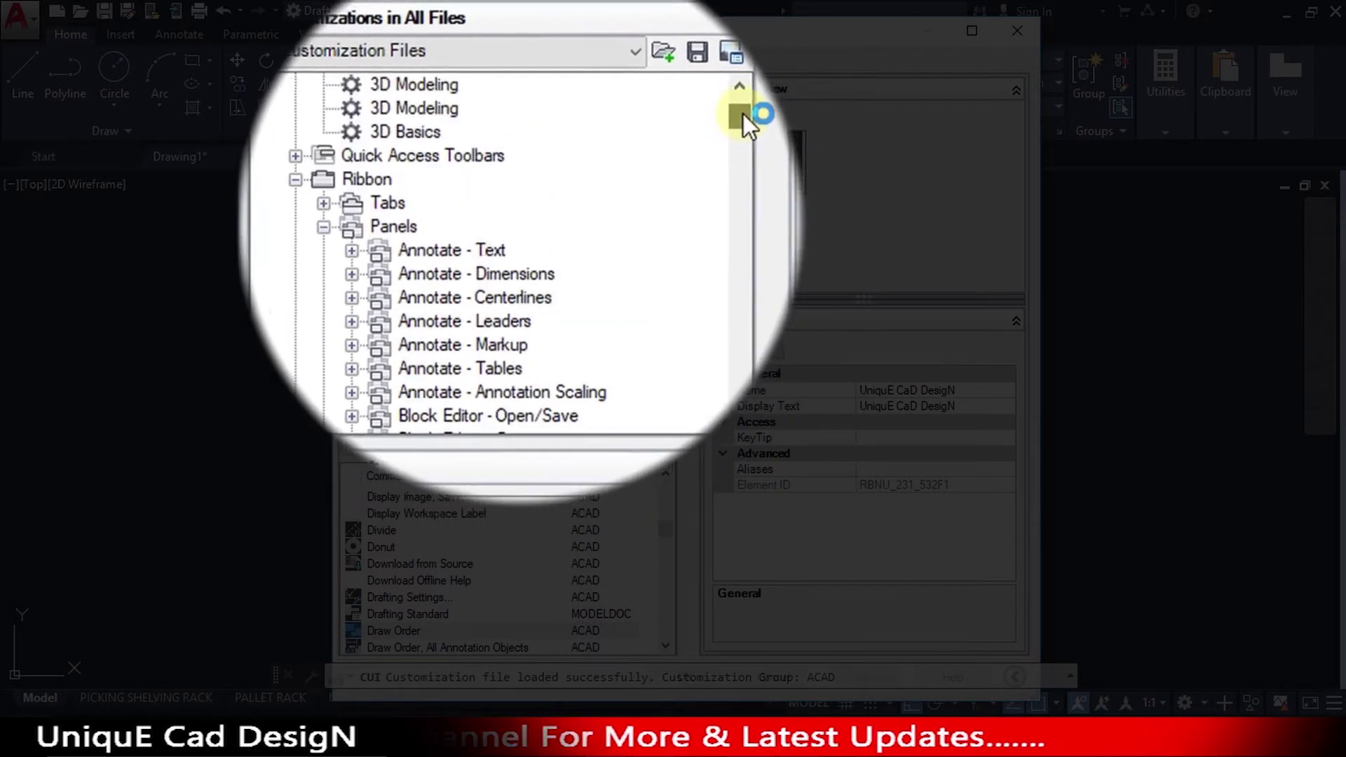
left_click_drag(731, 177, 747, 115)
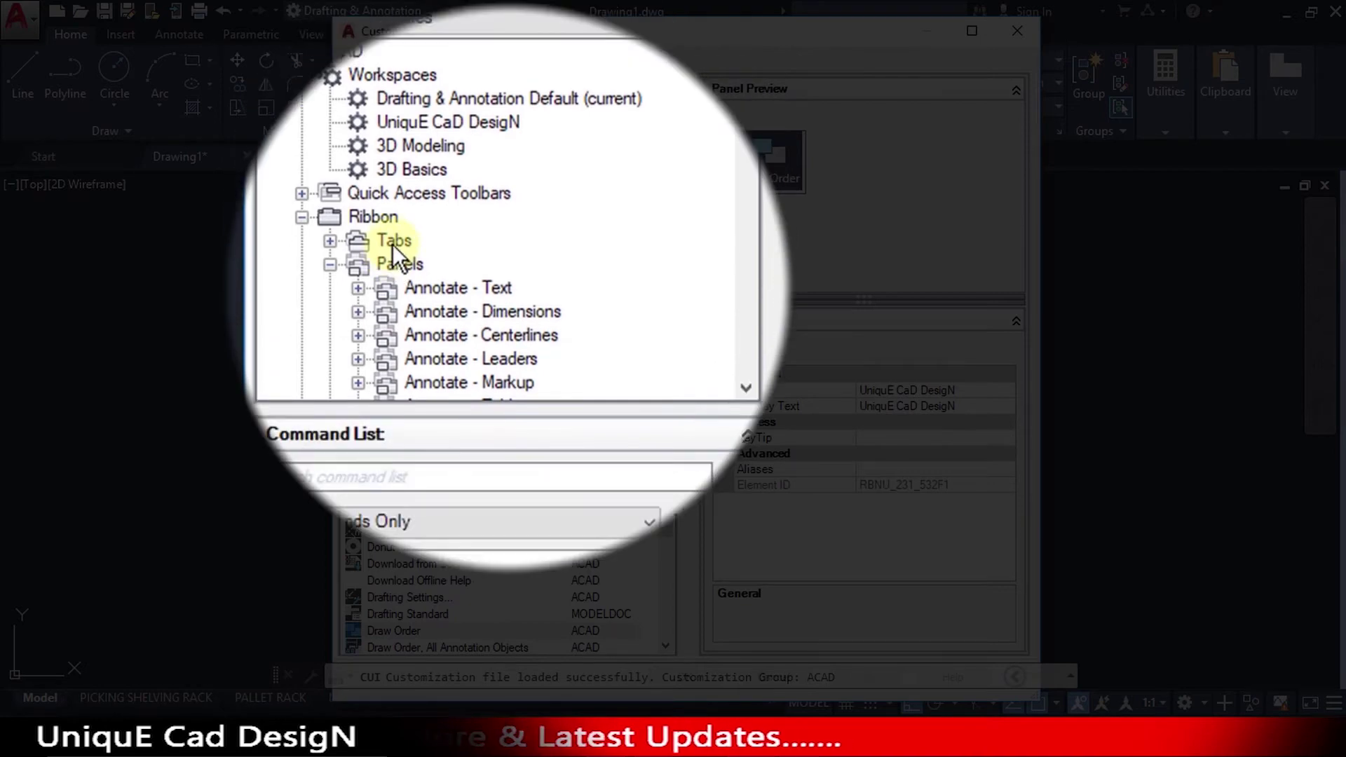
left_click(393, 244)
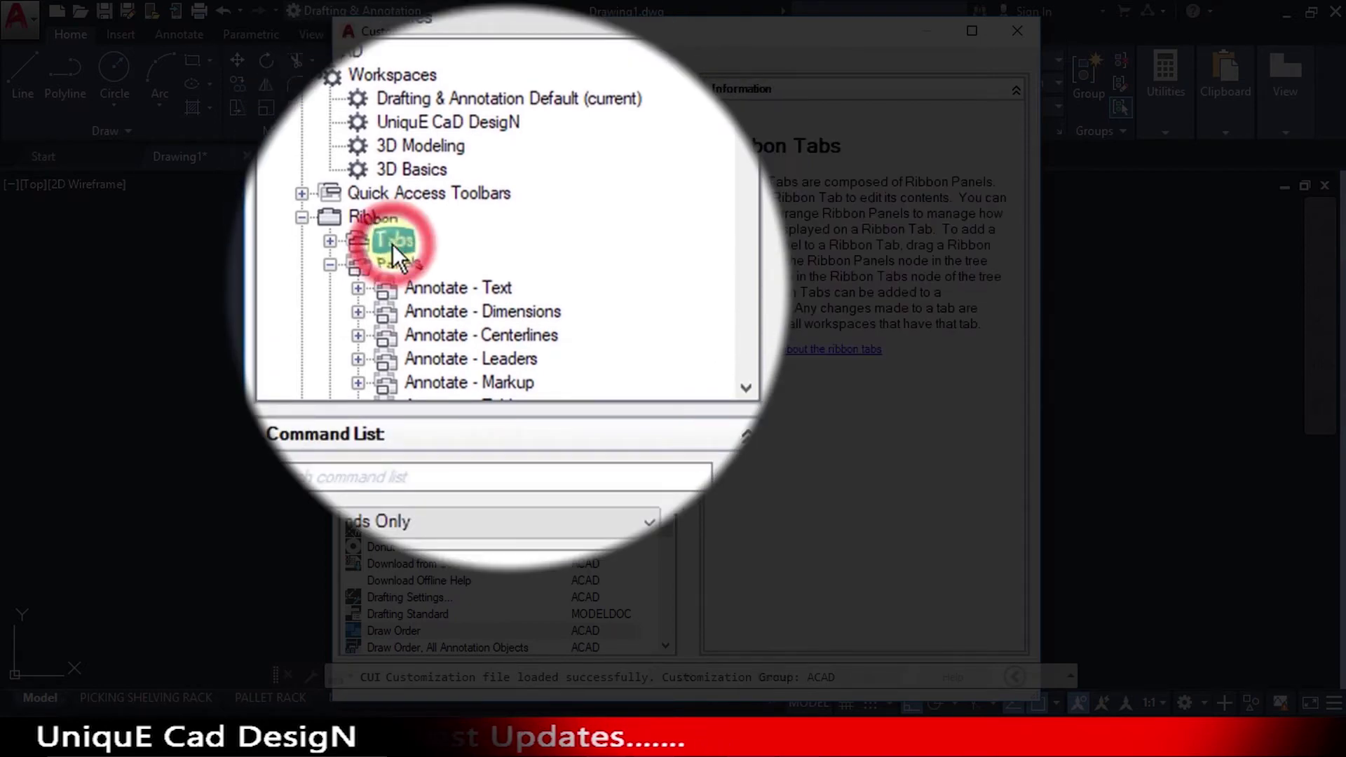
left_click(335, 243)
scroll(334, 243, "down", 2)
scroll(334, 243, "down", 2)
scroll(335, 243, "down", 5)
scroll(334, 243, "down", 2)
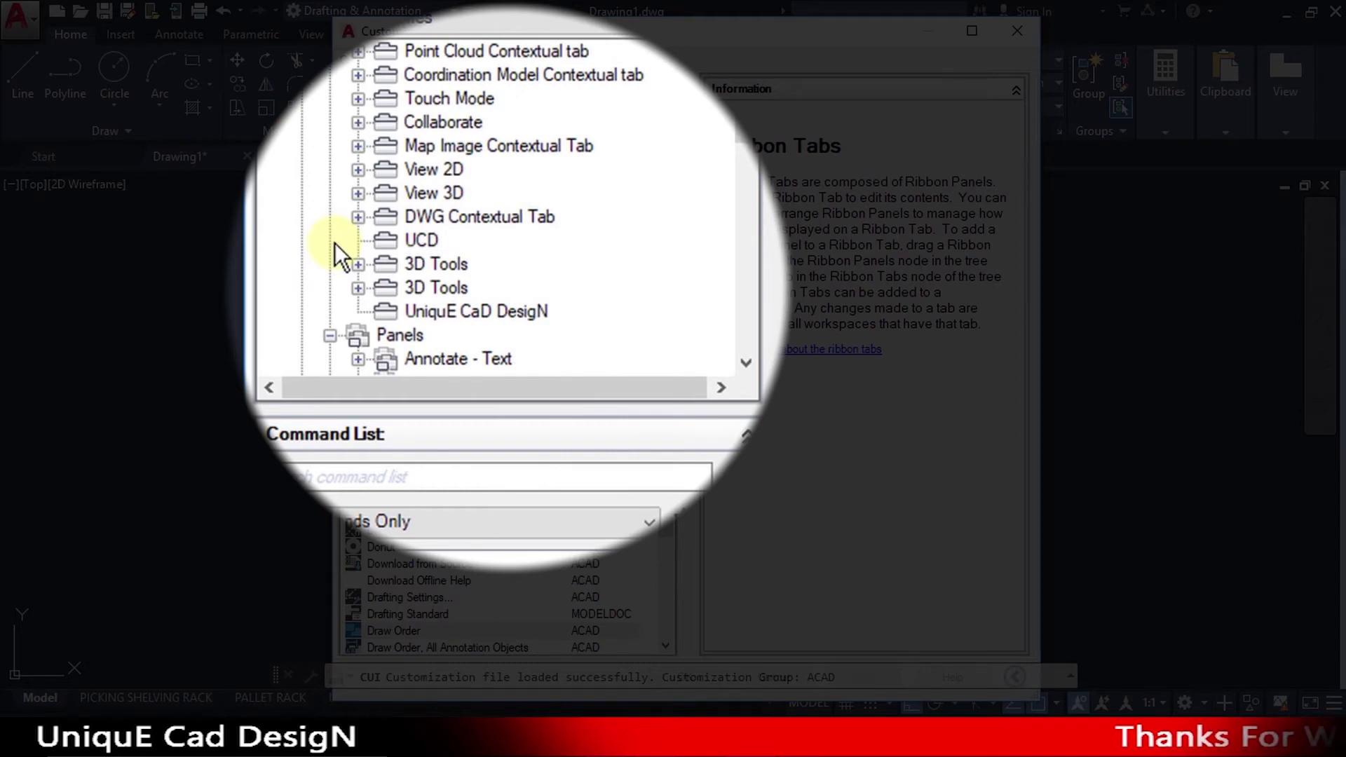
left_click(447, 315)
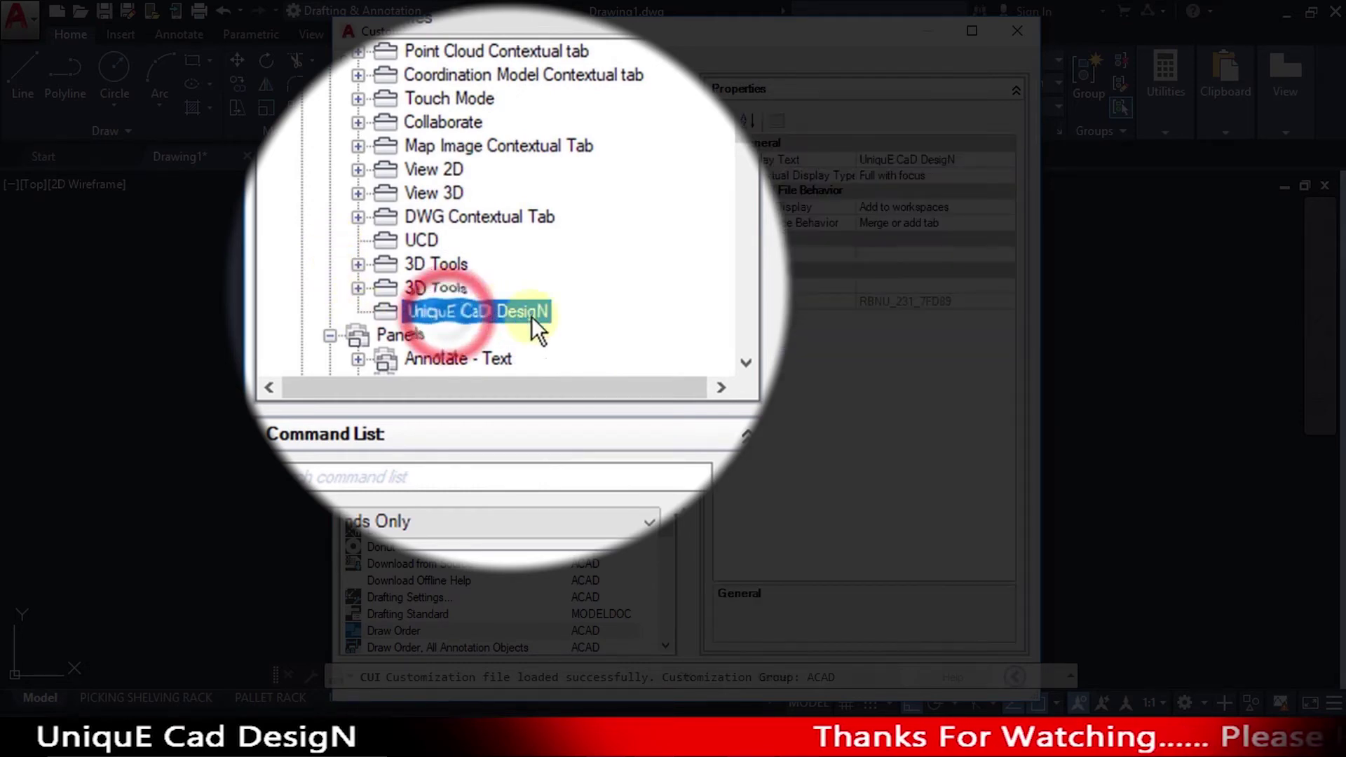
right_click(541, 270)
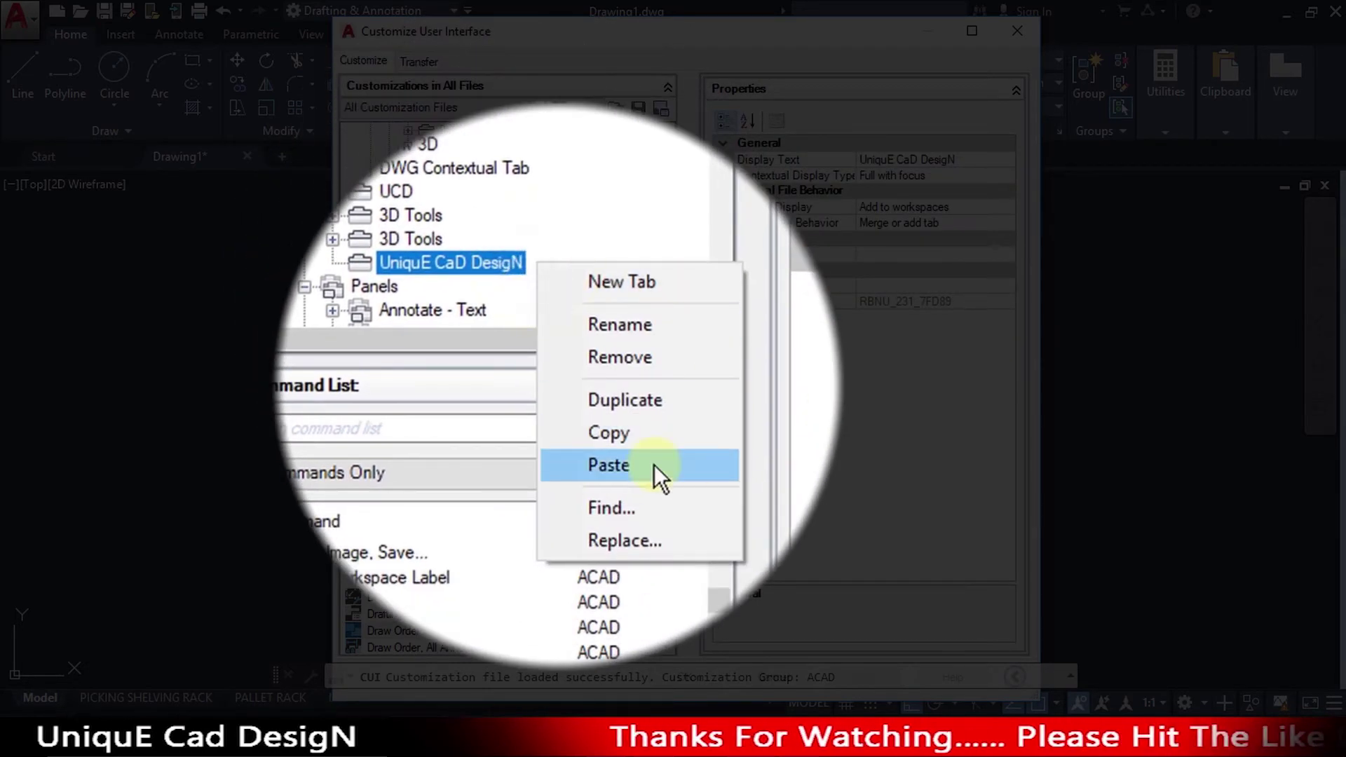
left_click(654, 472)
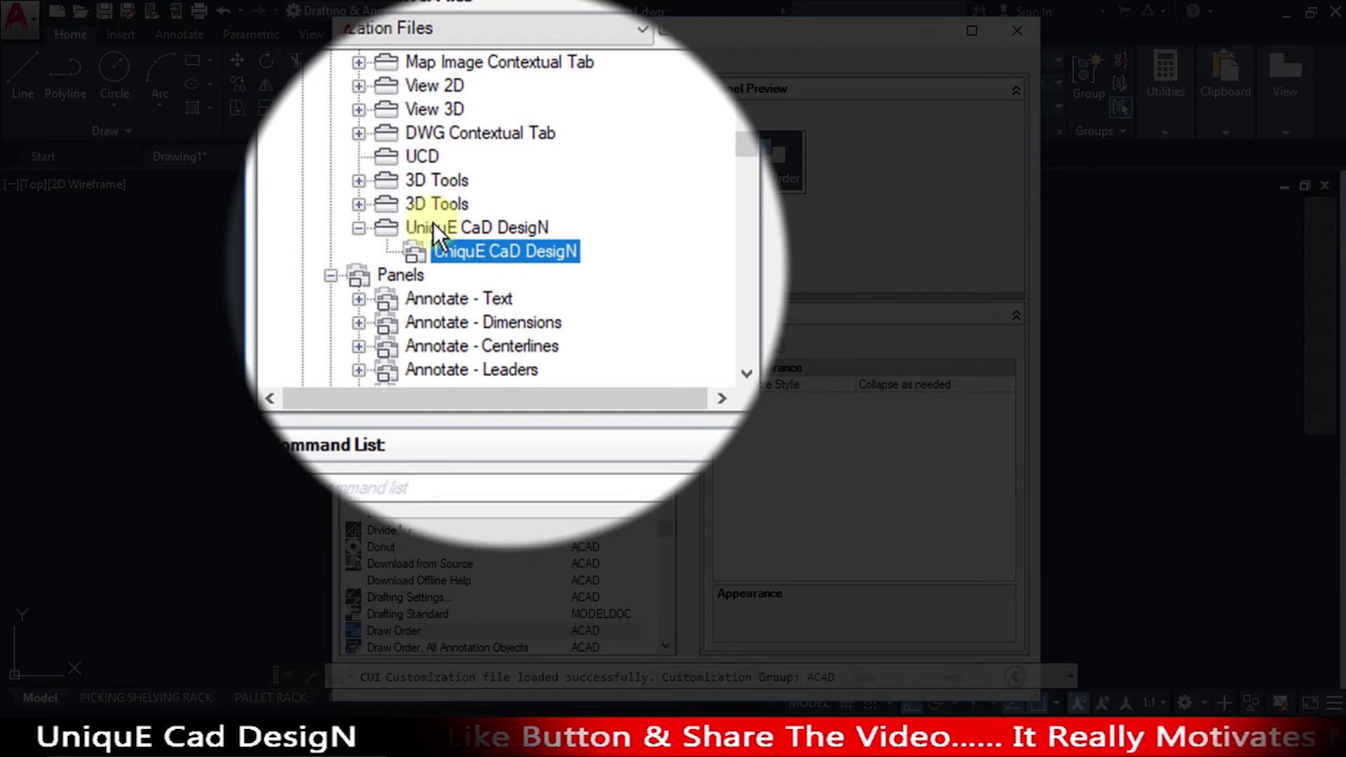
left_click_drag(745, 147, 758, 105)
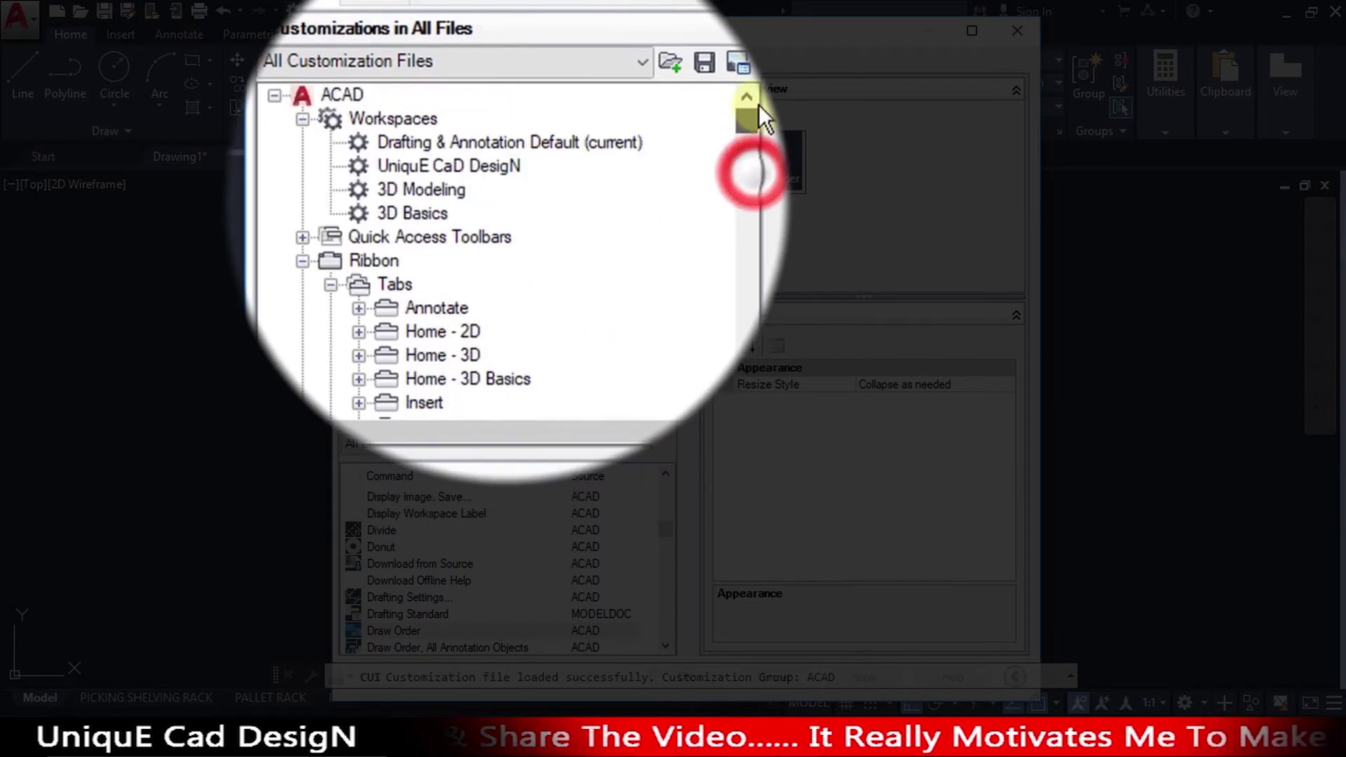
Select the UniquE CaD DesigN workspace under Workspaces to show its contents
left_click(491, 166)
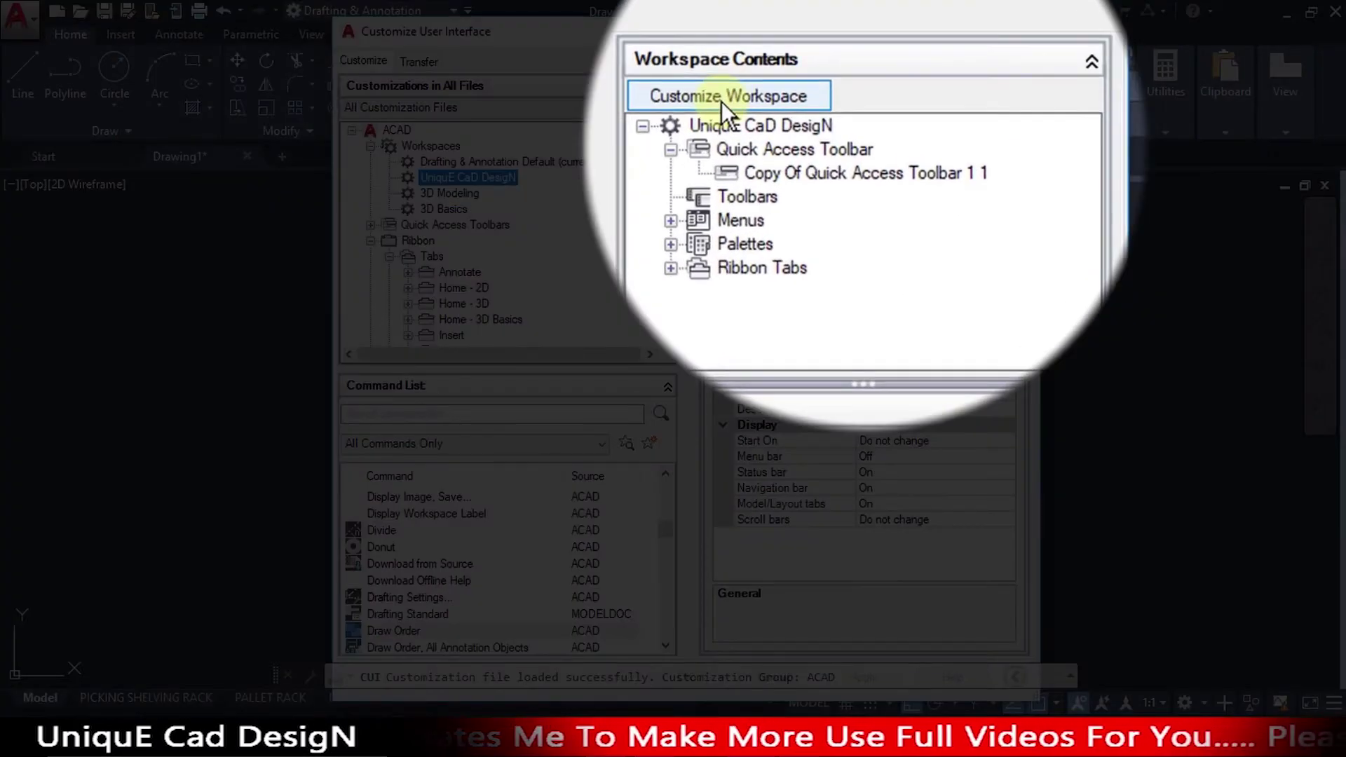
Using Customize Workspace, tick the UniquE CaD DesigN tab under Ribbon > Tabs, then click Done
left_click(722, 102)
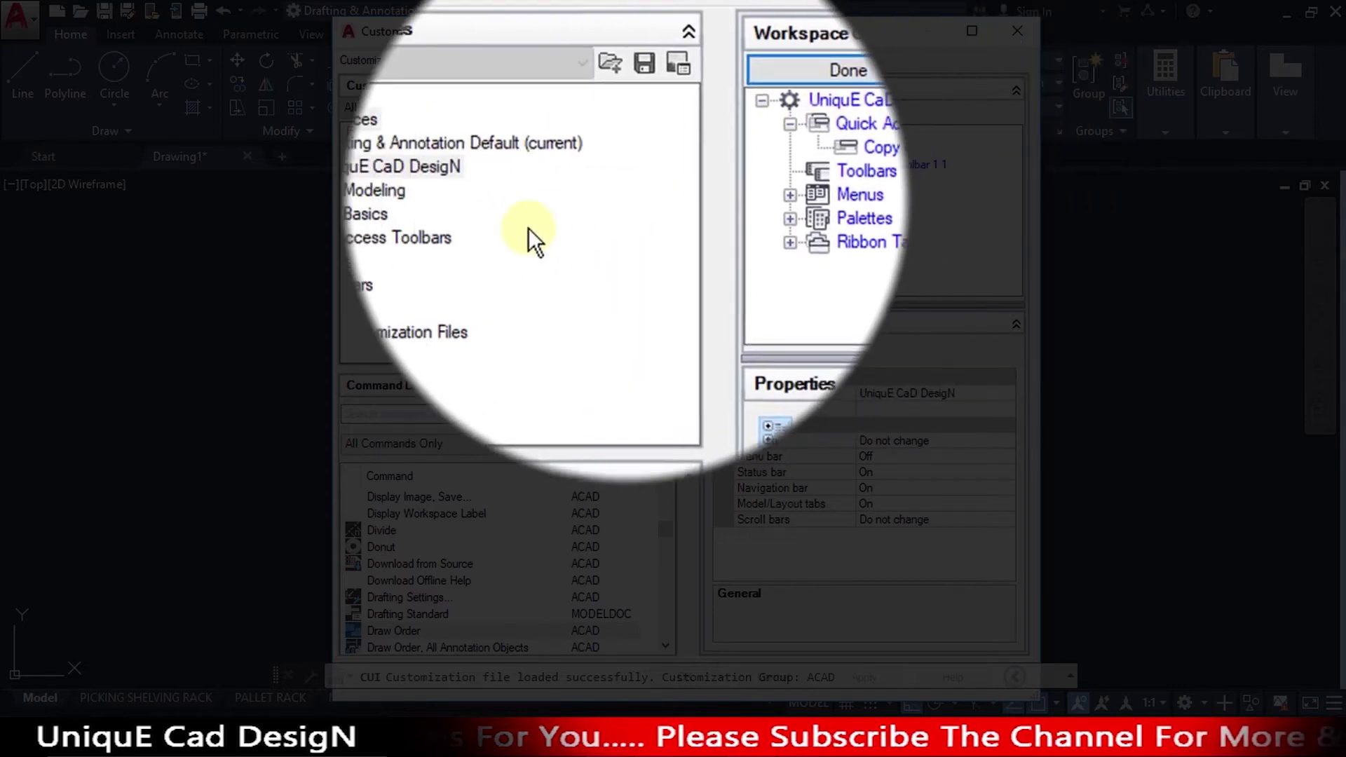
left_click(303, 249)
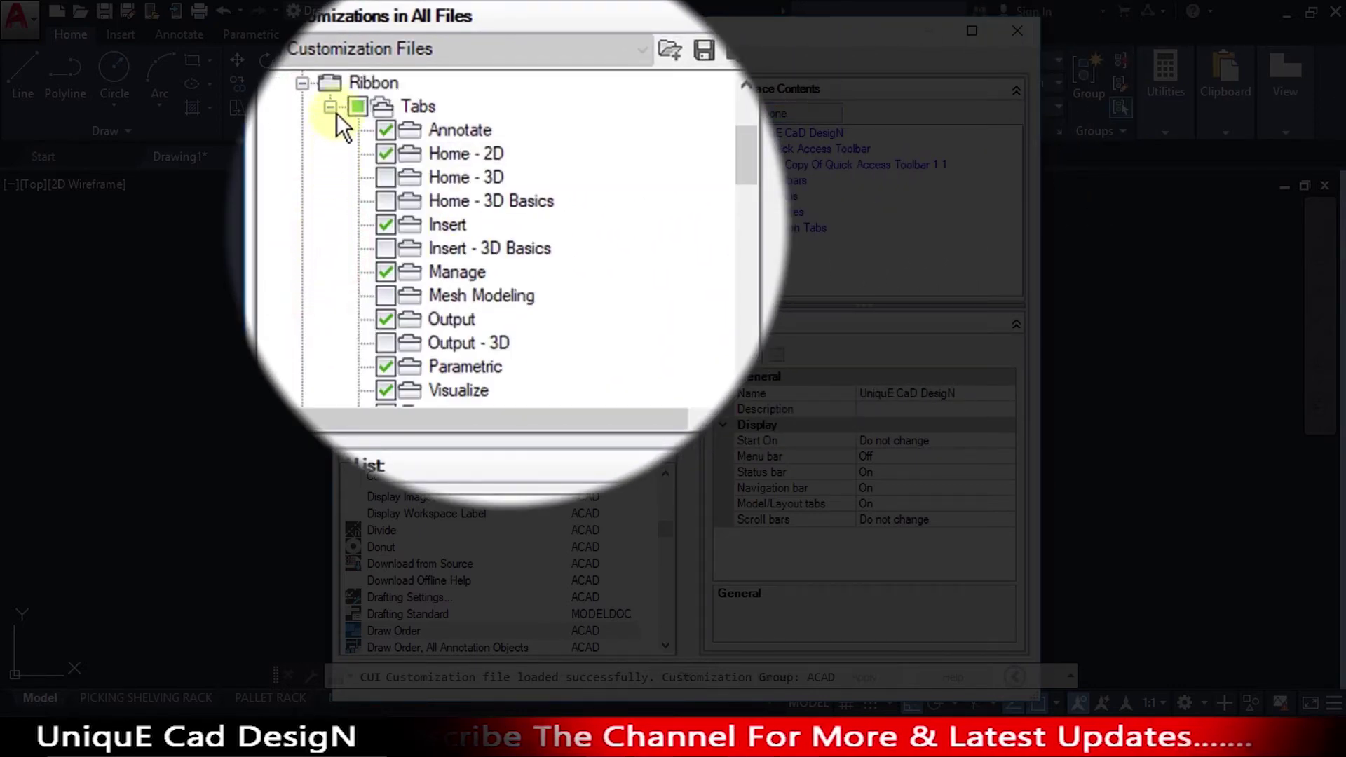
scroll(356, 235, "down", 2)
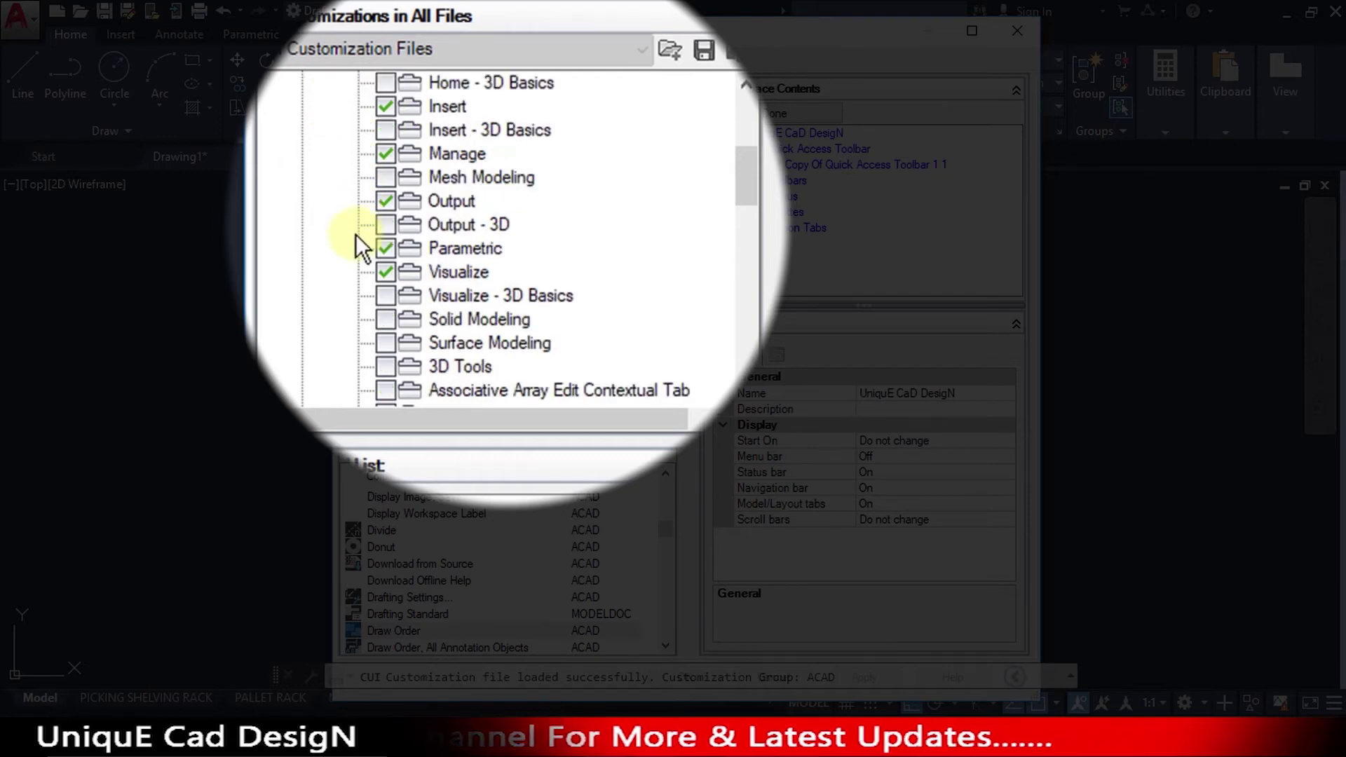
scroll(344, 273, "down", 5)
scroll(345, 272, "down", 5)
scroll(345, 272, "down", 3)
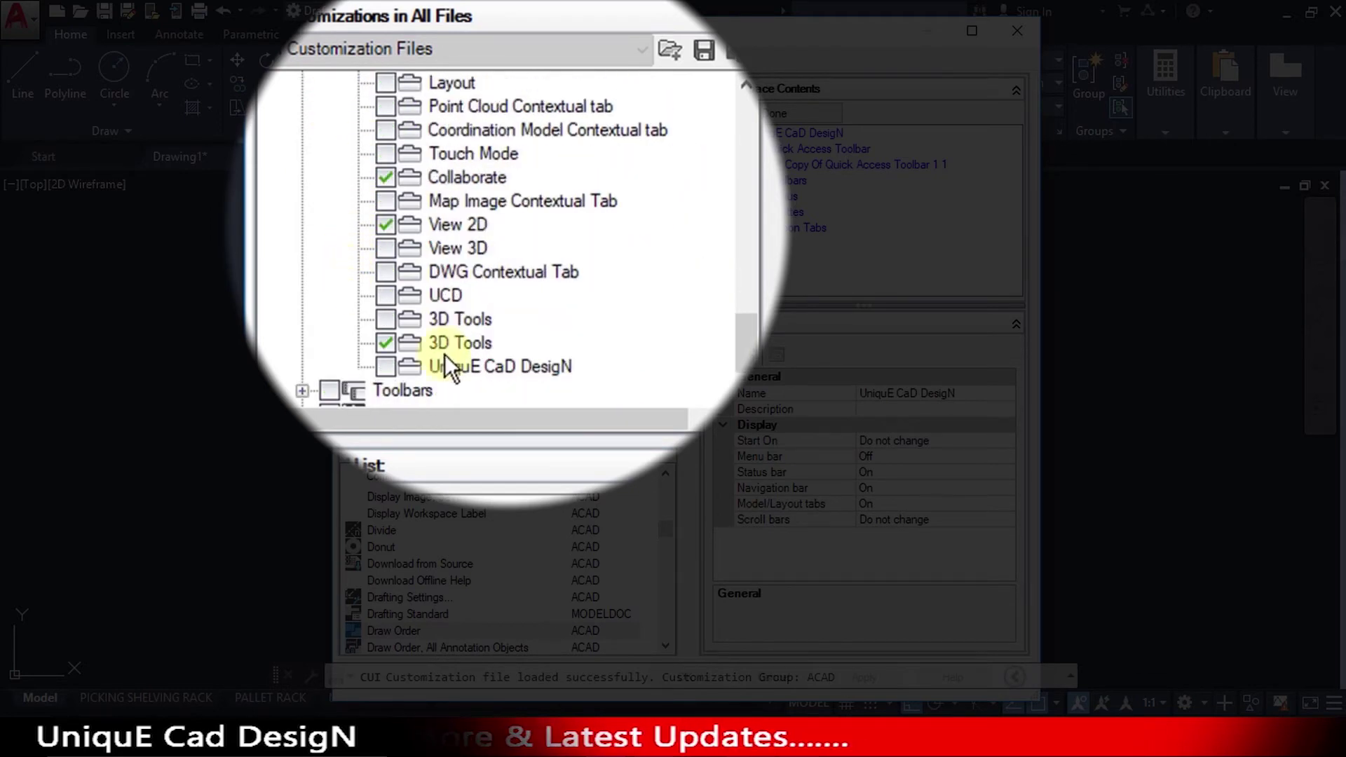
left_click(386, 367)
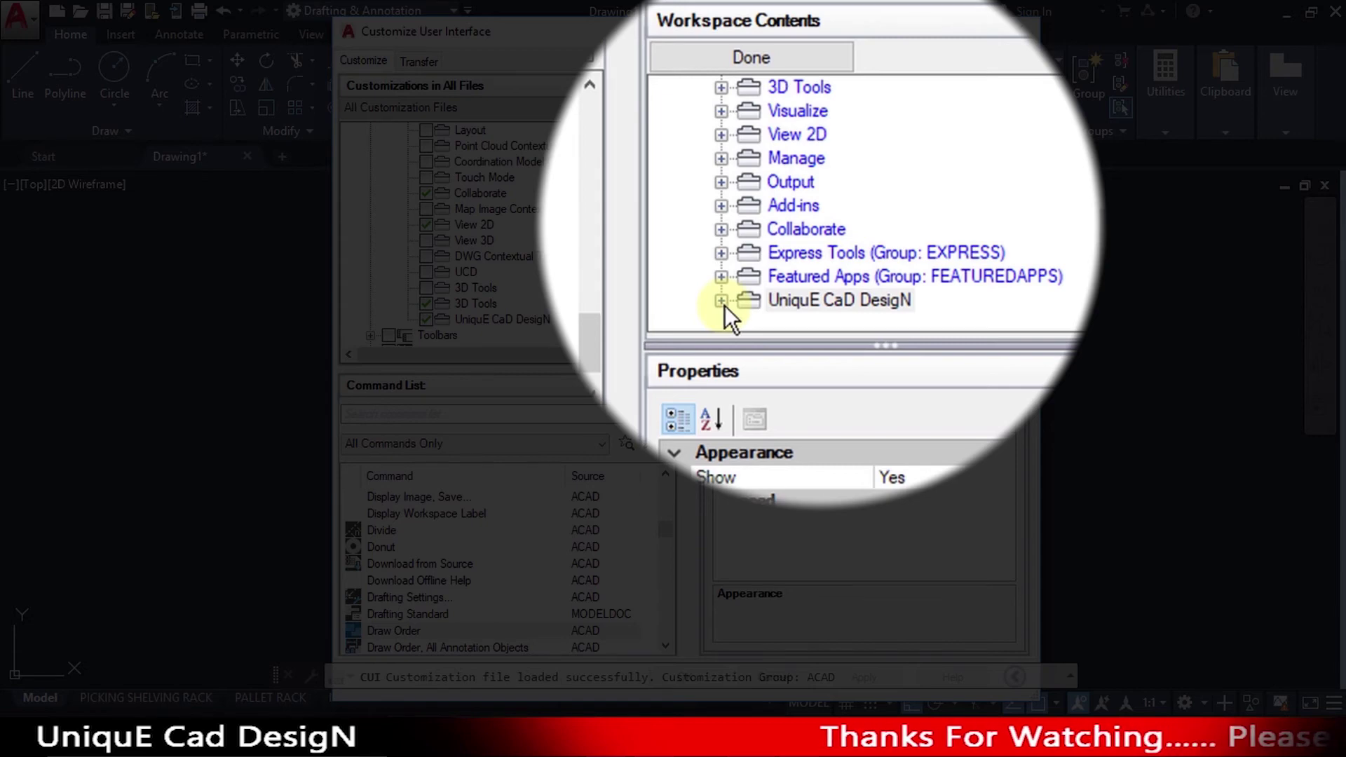
left_click(789, 61)
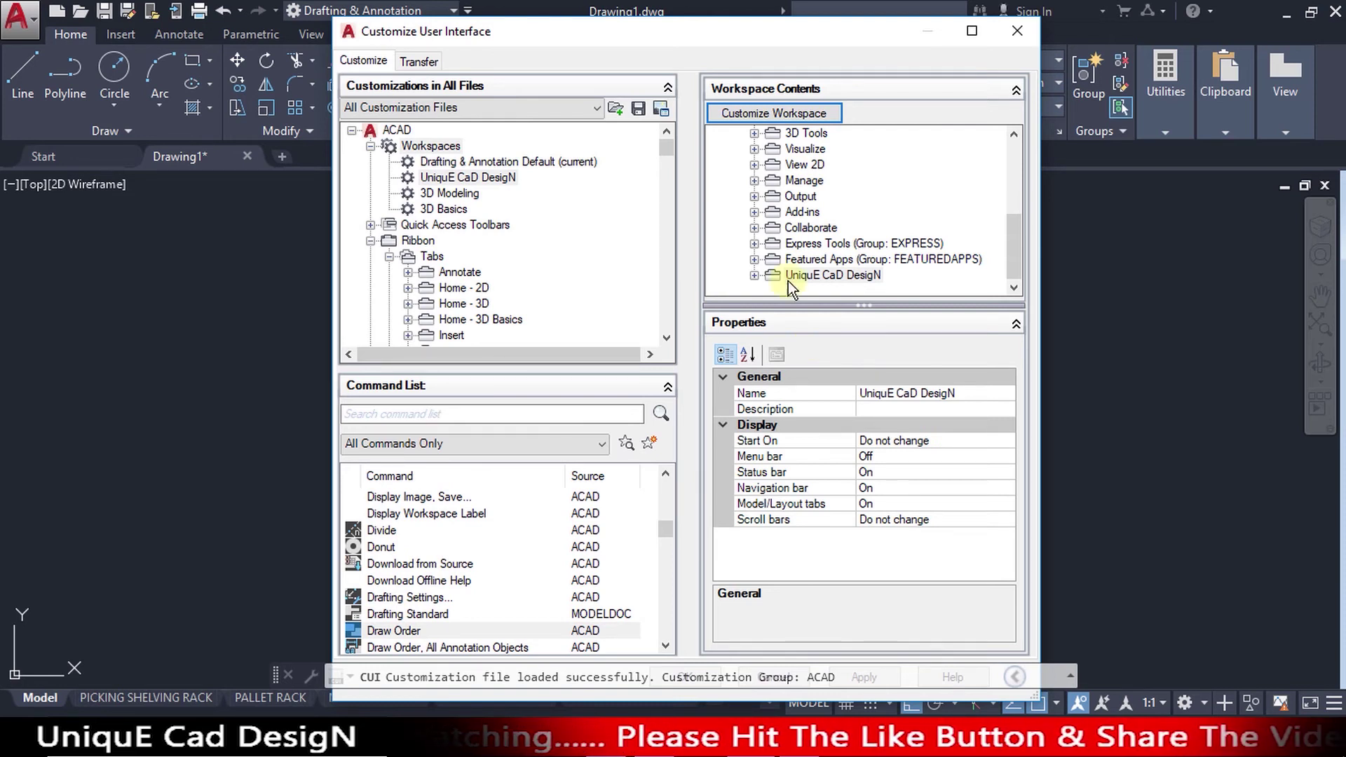
Apply the customization changes and close the Customize User Interface window with OK
left_click_drag(694, 35, 709, 24)
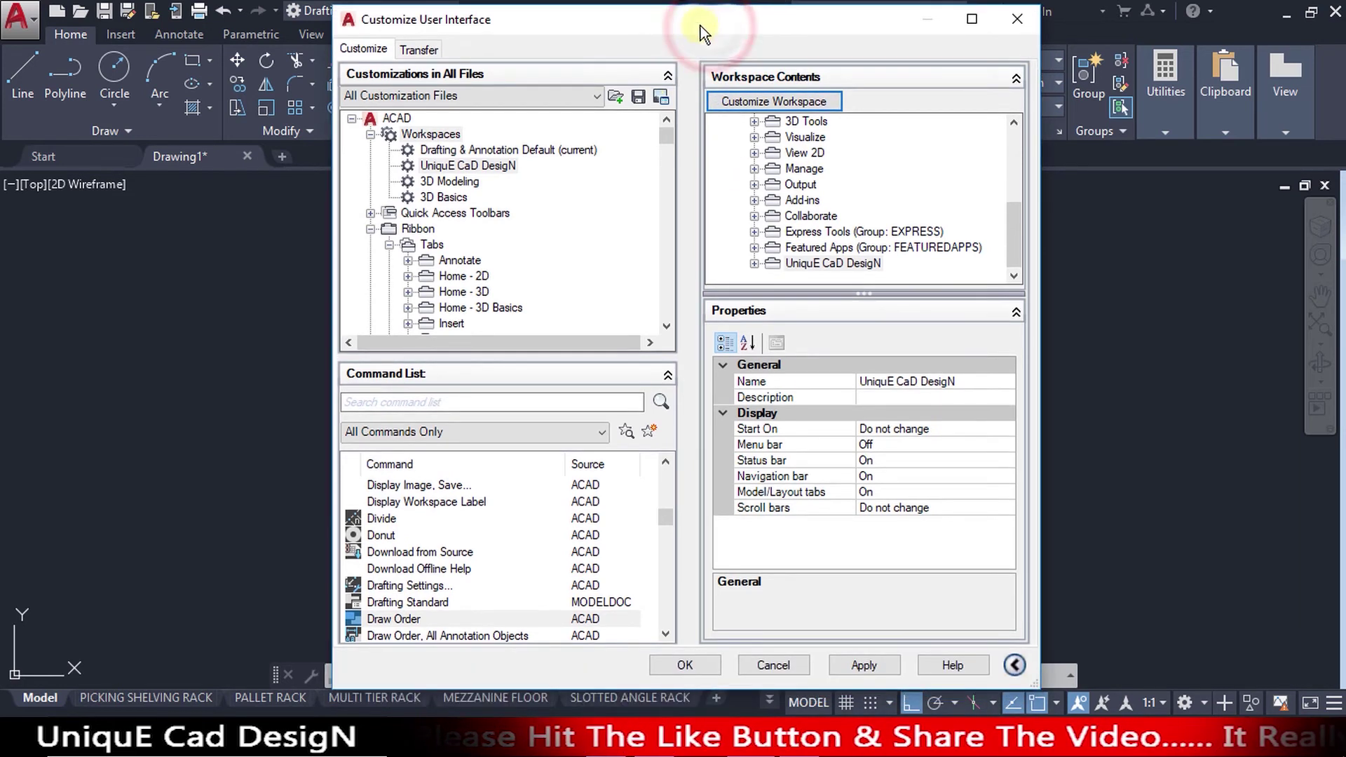
left_click(880, 664)
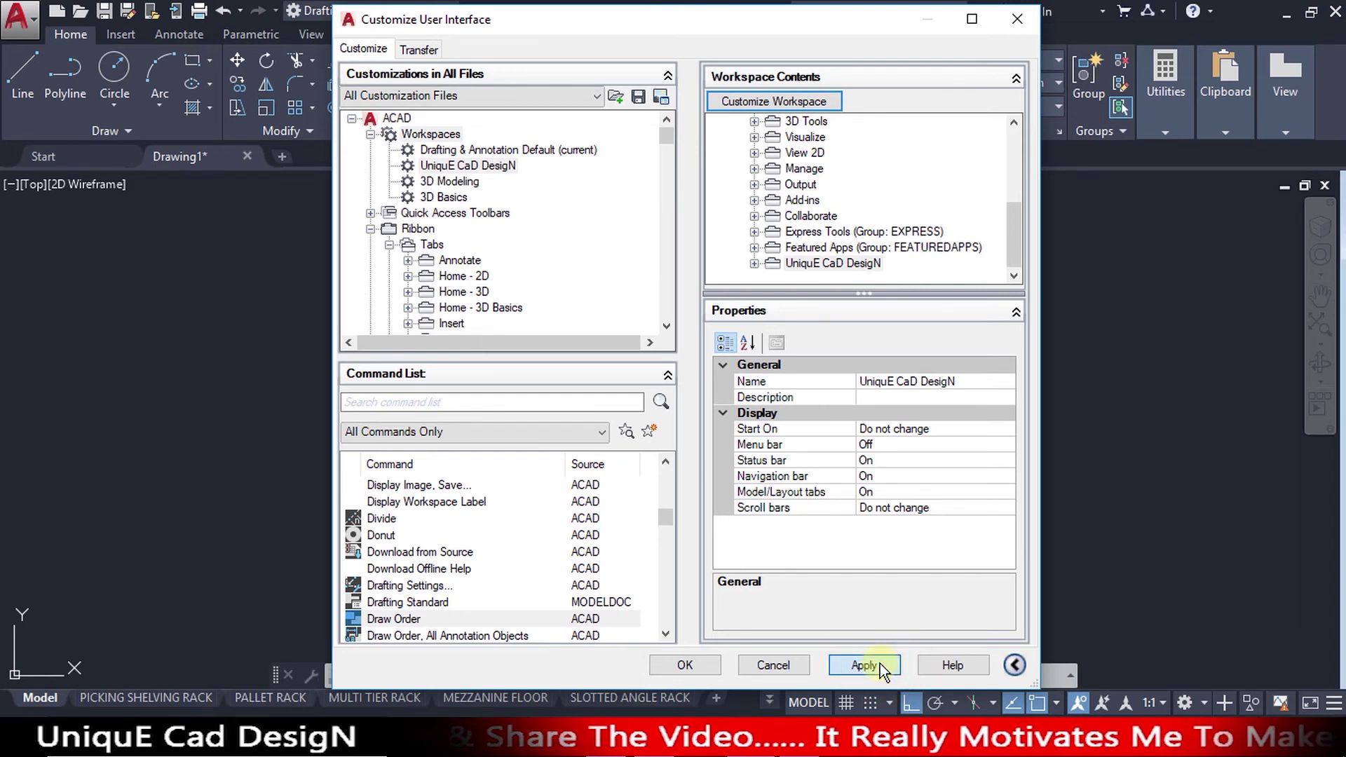
left_click(686, 667)
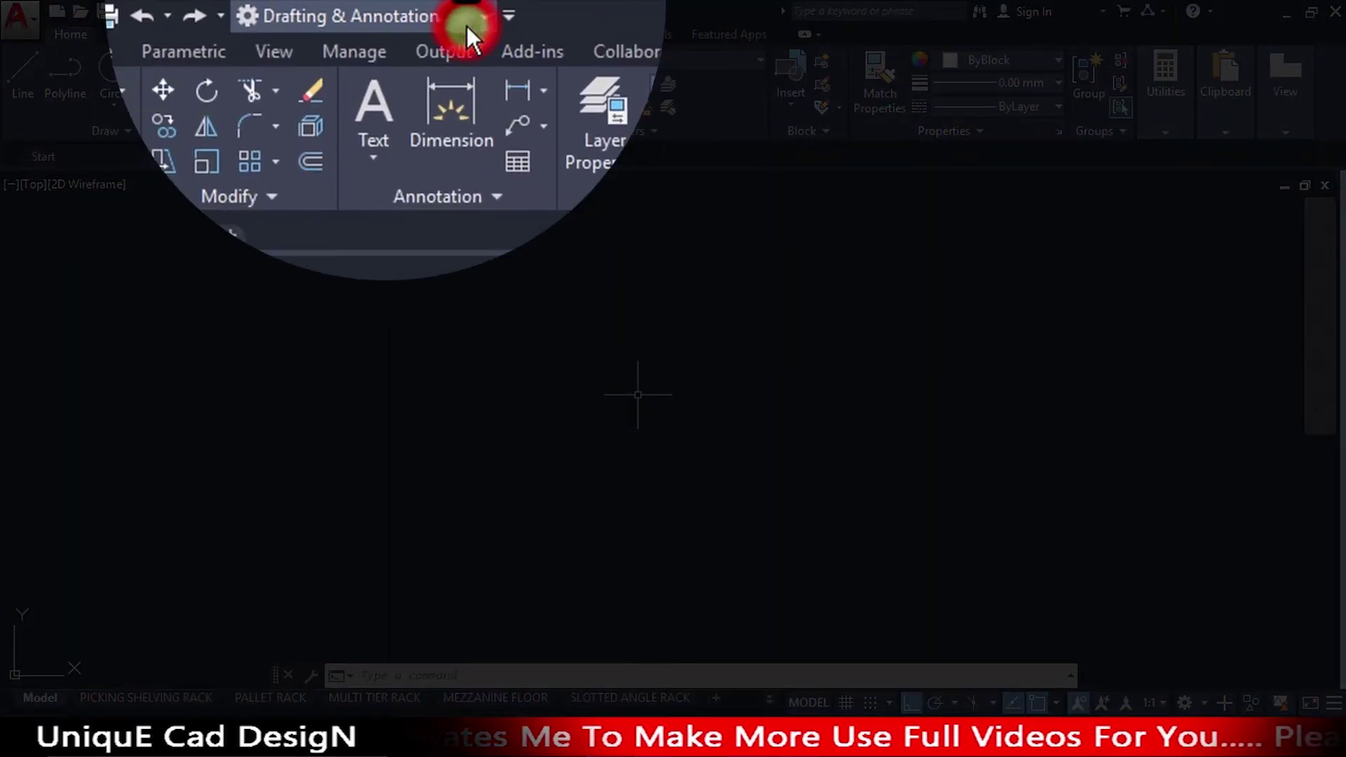
Choose UniquE CaD DesigN from the Quick Access Toolbar workspace dropdown
left_click(466, 25)
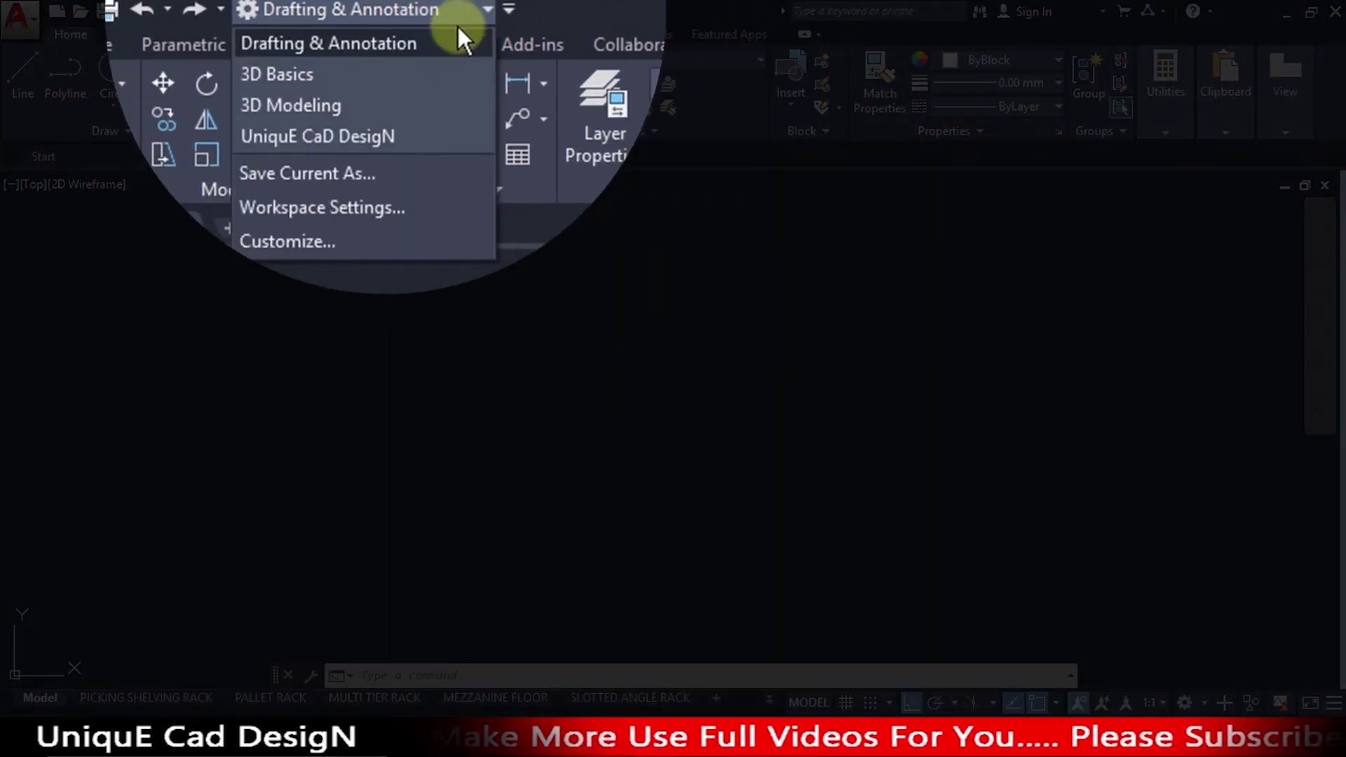
left_click(392, 131)
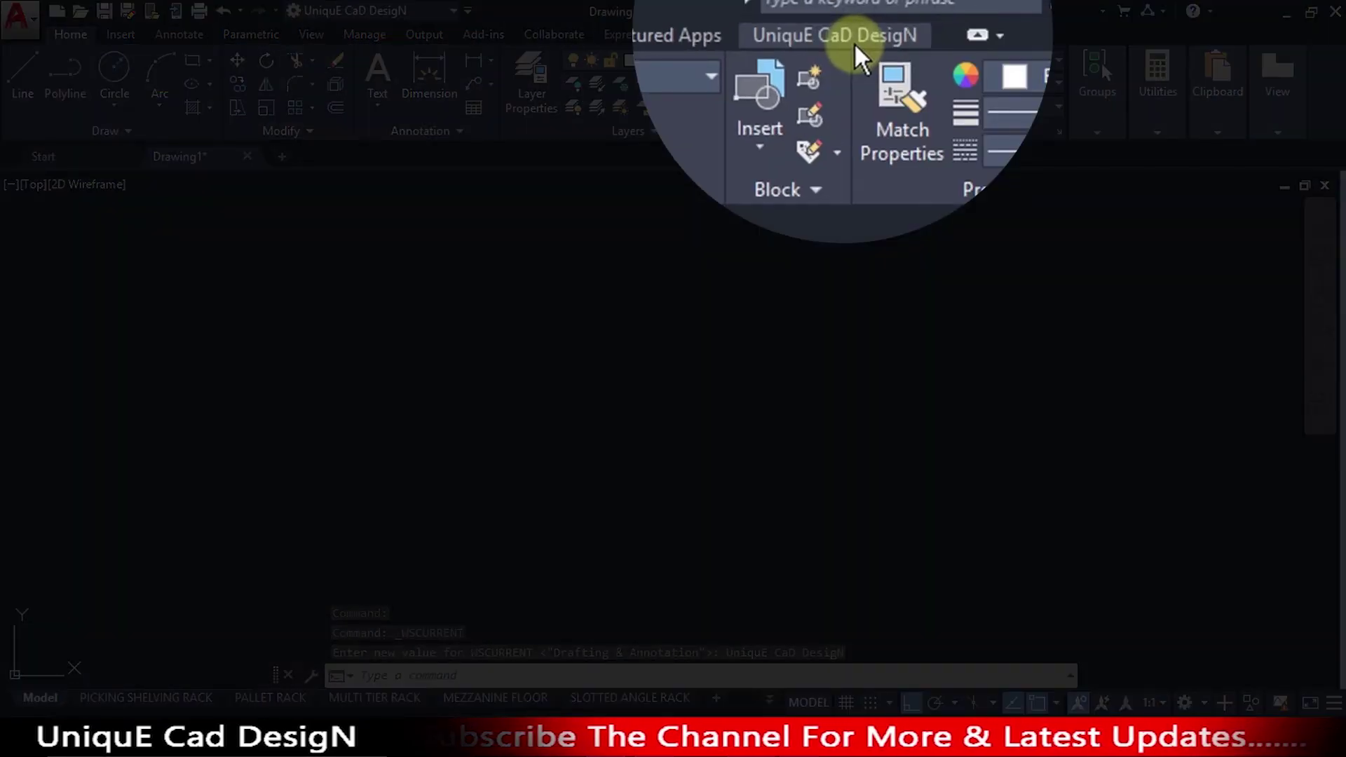
Switch to the UniquE CaD DesigN ribbon tab to reveal its Draw Order panel
left_click(854, 42)
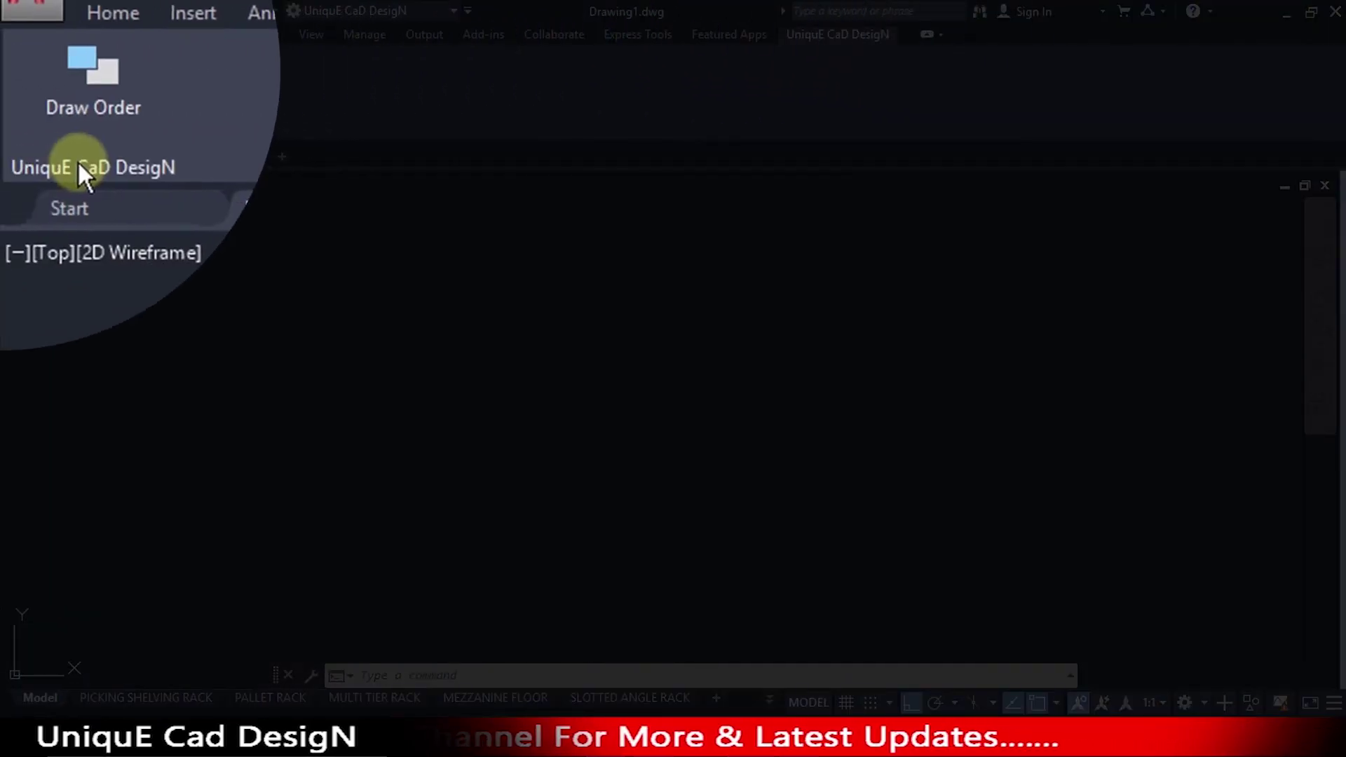